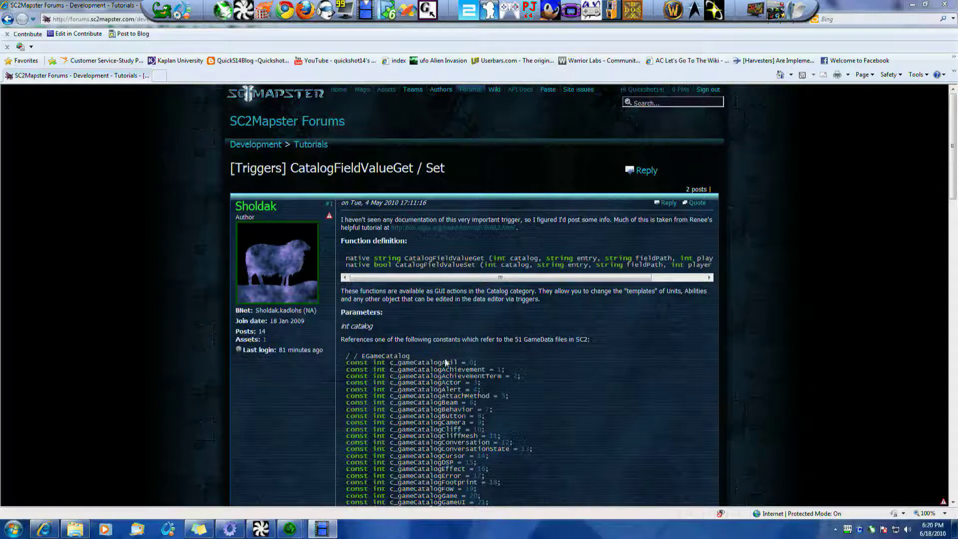
pyautogui.scroll(-5, 669, 389)
pyautogui.scroll(-5, 669, 388)
pyautogui.scroll(-5, 669, 388)
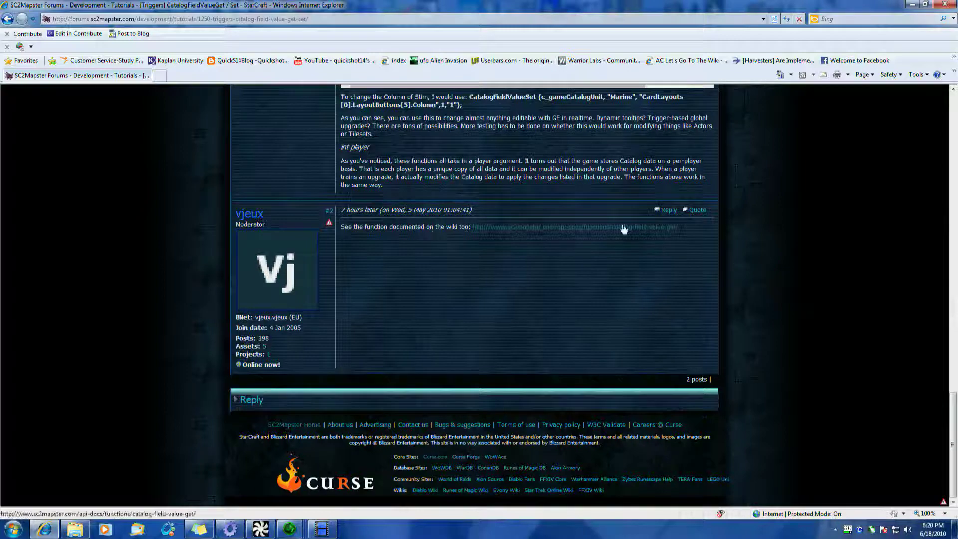
pyautogui.scroll(2, 549, 342)
pyautogui.scroll(10, 549, 341)
pyautogui.scroll(10, 549, 340)
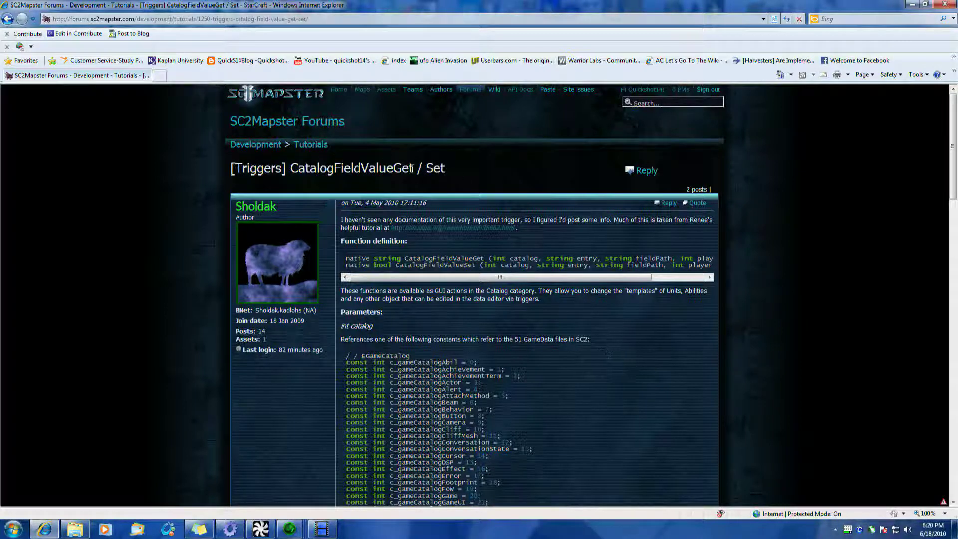
# - Highlight the CatalogFieldValueGet / Set thread title, then minimize Internet Explorer and the Terrain window
pyautogui.moveTo(292, 171); pyautogui.dragTo(448, 173)
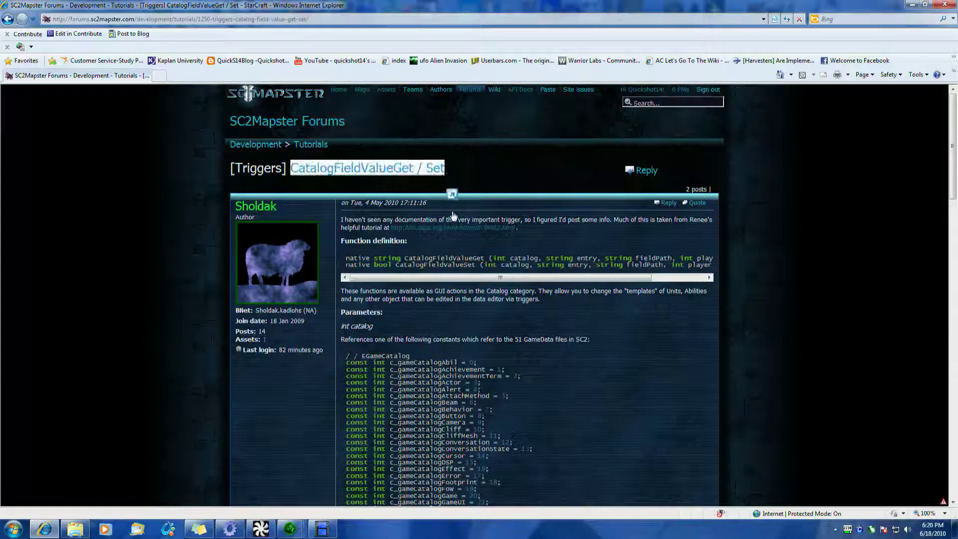
pyautogui.click(587, 323)
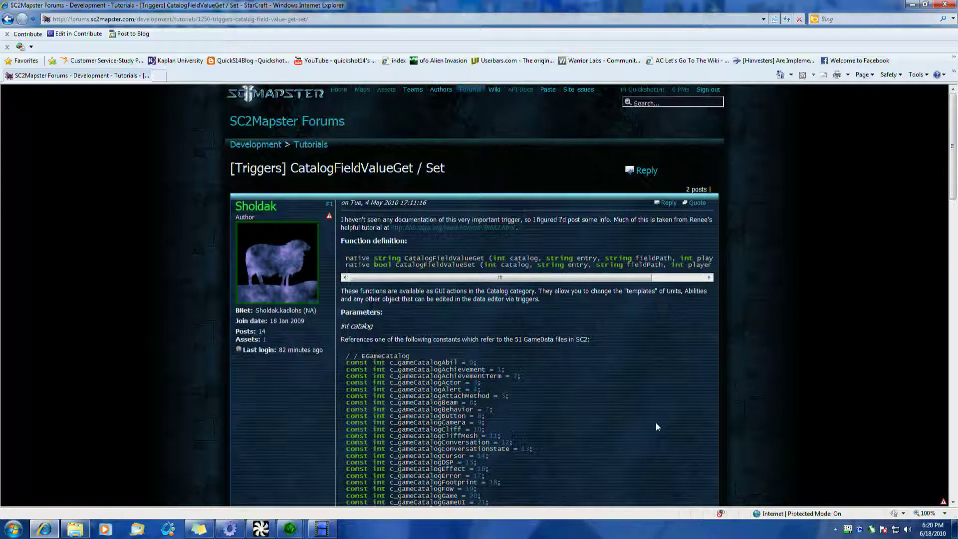
pyautogui.scroll(-2, 668, 341)
pyautogui.scroll(-2, 519, 398)
pyautogui.scroll(-2, 518, 406)
pyautogui.scroll(5, 518, 406)
pyautogui.scroll(-1, 647, 489)
pyautogui.scroll(-5, 646, 485)
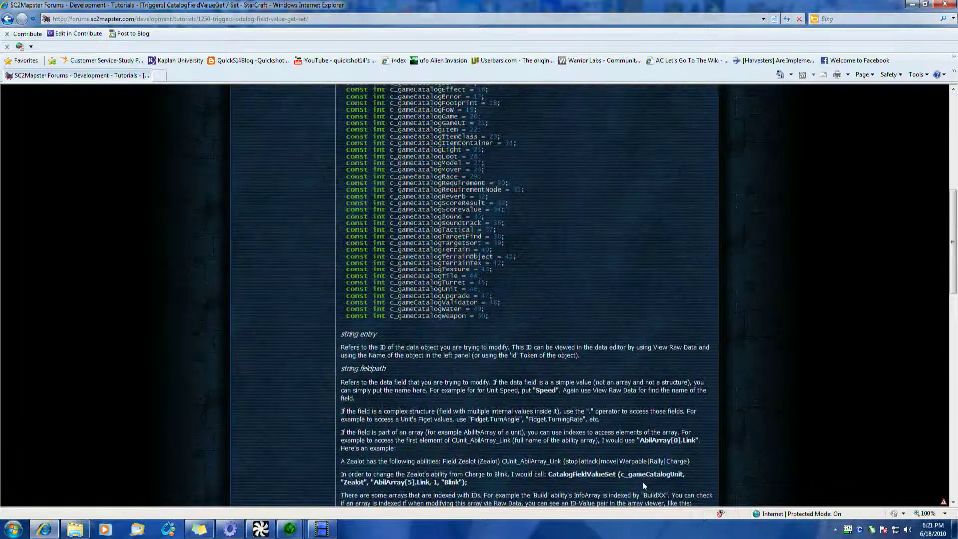
pyautogui.scroll(-3, 642, 481)
pyautogui.scroll(-5, 643, 484)
pyautogui.scroll(-3, 638, 476)
pyautogui.scroll(-3, 639, 474)
pyautogui.scroll(2, 638, 478)
pyautogui.scroll(10, 638, 474)
pyautogui.scroll(10, 638, 474)
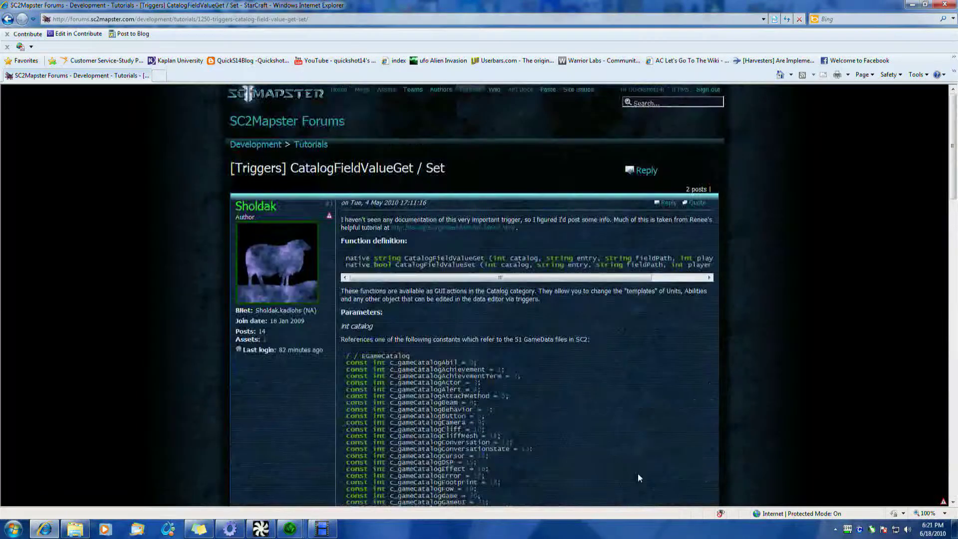
pyautogui.scroll(-1, 536, 340)
pyautogui.scroll(-3, 537, 339)
pyautogui.scroll(4, 536, 342)
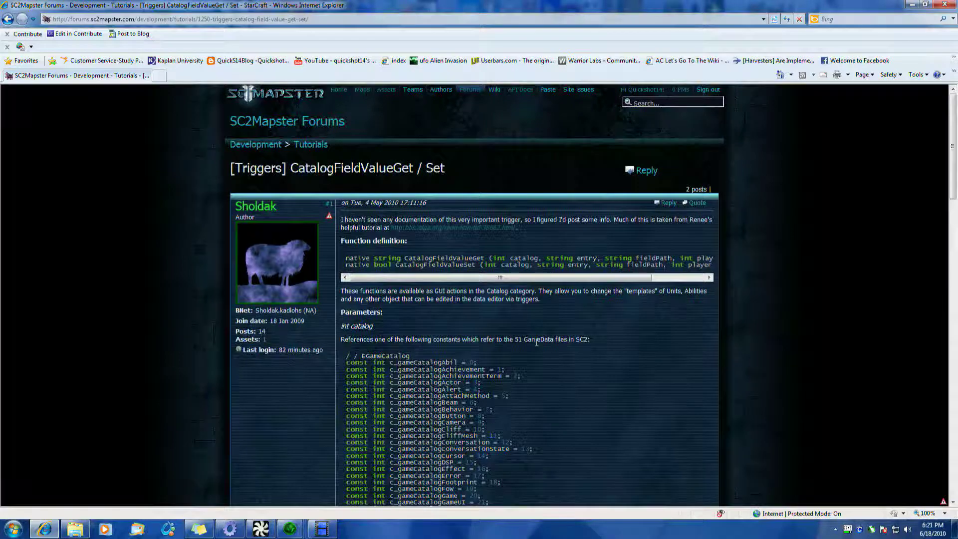
pyautogui.click(912, 6)
pyautogui.click(554, 292)
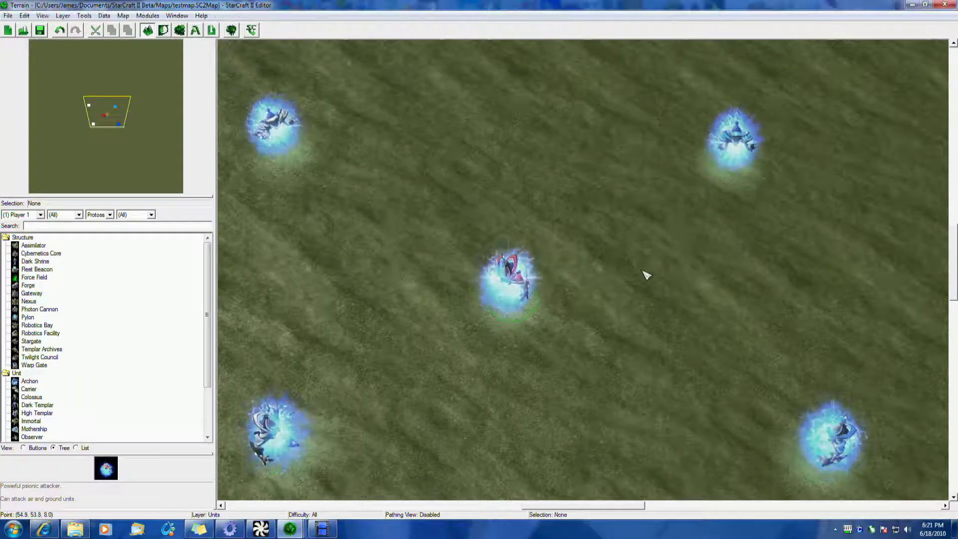
pyautogui.moveTo(645, 274)
pyautogui.mouseDown(button='middle')
pyautogui.moveTo(625, 277)
pyautogui.moveTo(668, 268)
pyautogui.mouseUp(button='middle')
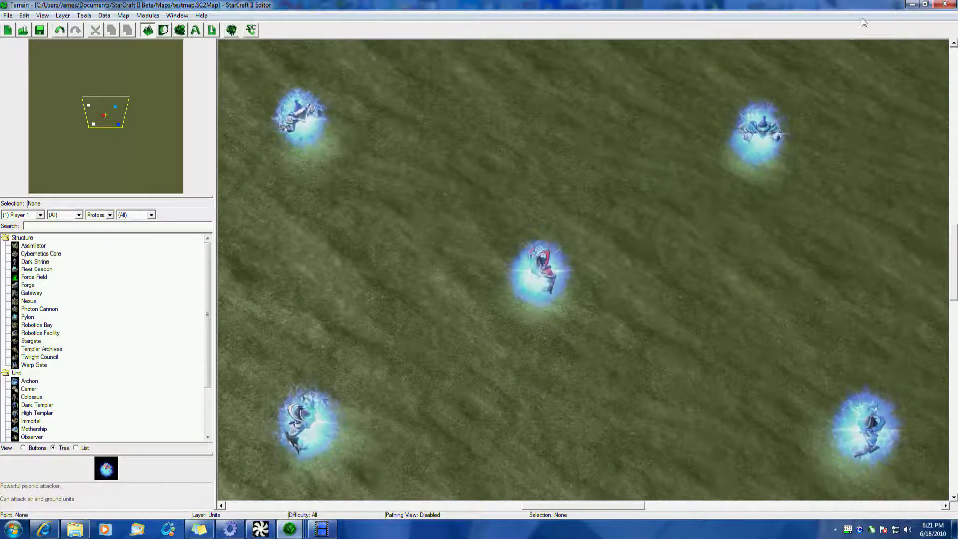
pyautogui.click(912, 6)
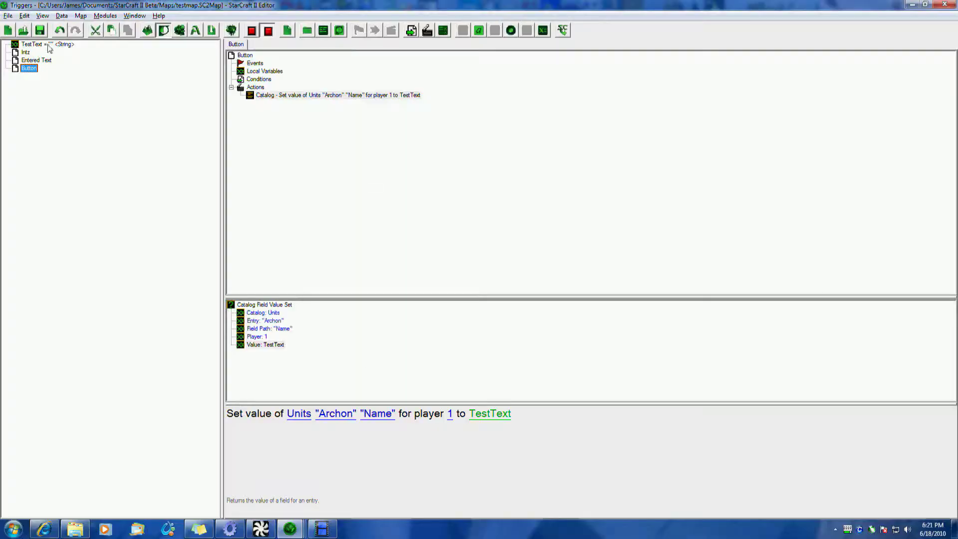
# - View the Intz trigger, then return to the Triggers window and select Entered Text
pyautogui.click(49, 44)
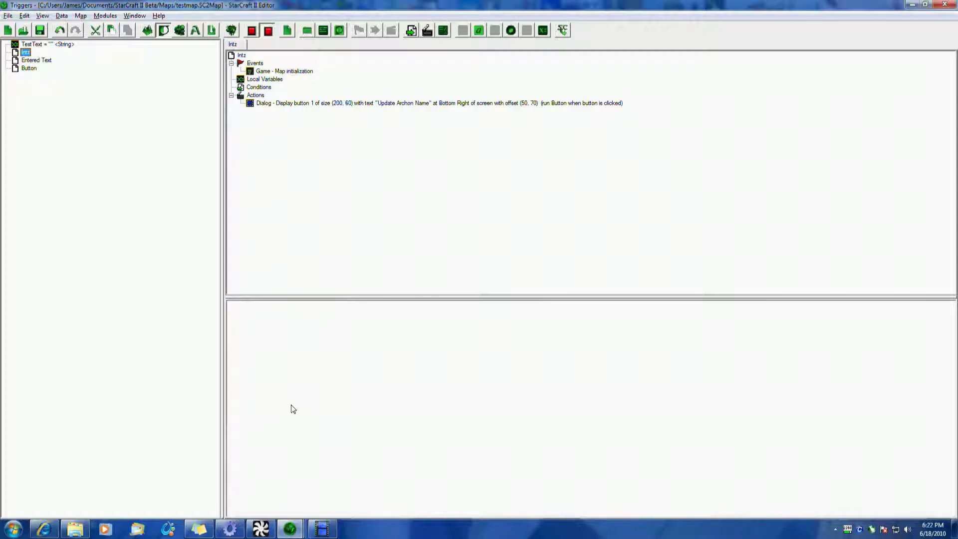
pyautogui.click(289, 531)
pyautogui.click(351, 499)
pyautogui.click(34, 61)
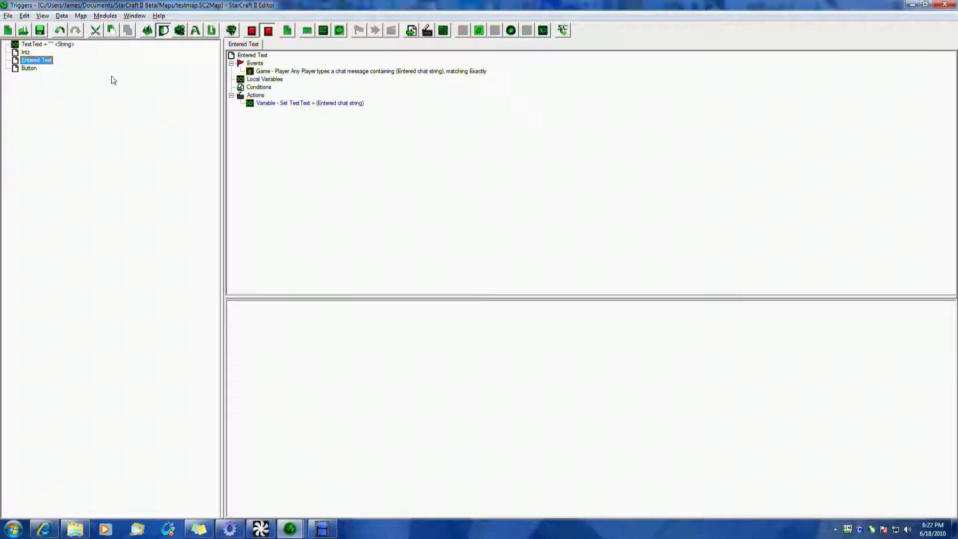
# - Set the TestText variable's initial value to 'Archon'
pyautogui.click(67, 45)
pyautogui.doubleClick(371, 66)
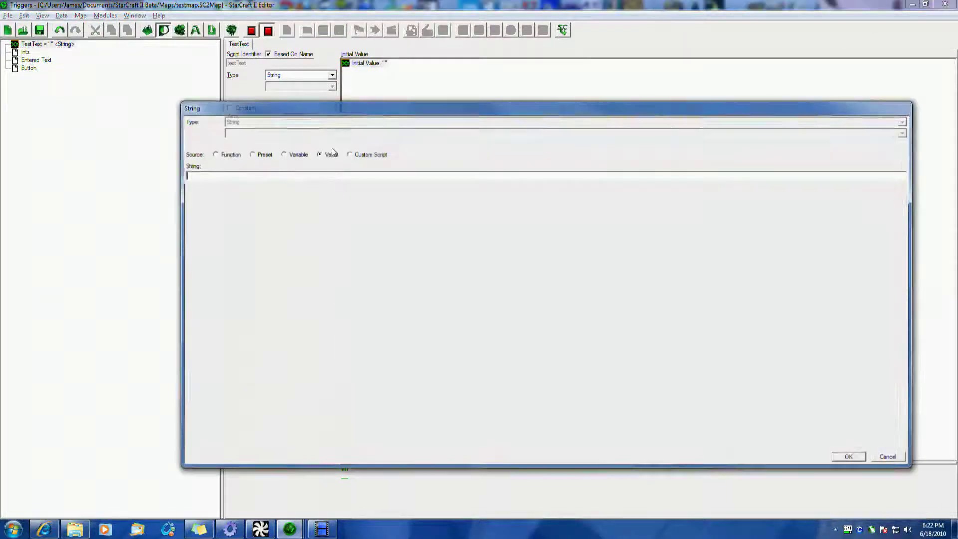
pyautogui.write('Archon')
pyautogui.press('Return')
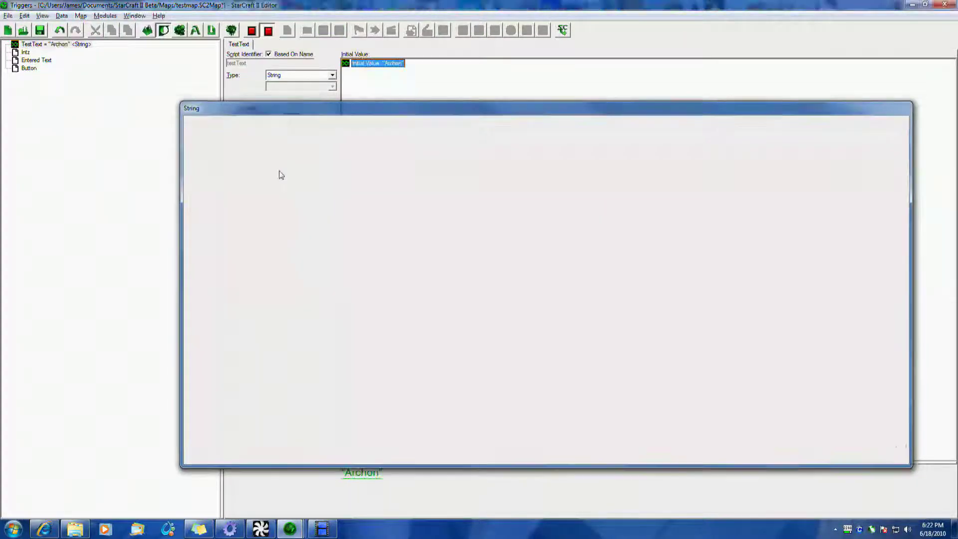
# - Review Intz, Entered Text and the Button trigger's Catalog action, then launch Test Document
pyautogui.click(25, 52)
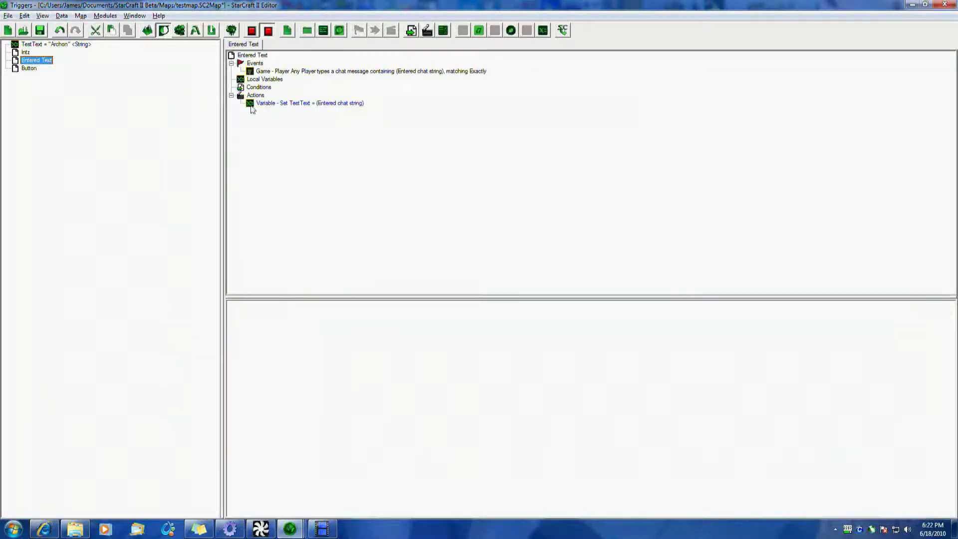
pyautogui.click(60, 45)
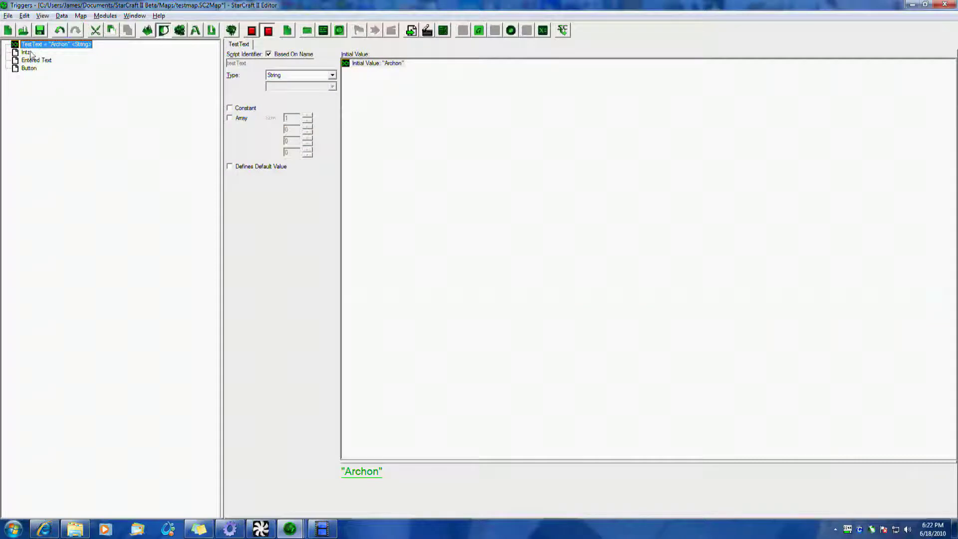
pyautogui.click(23, 60)
pyautogui.click(24, 53)
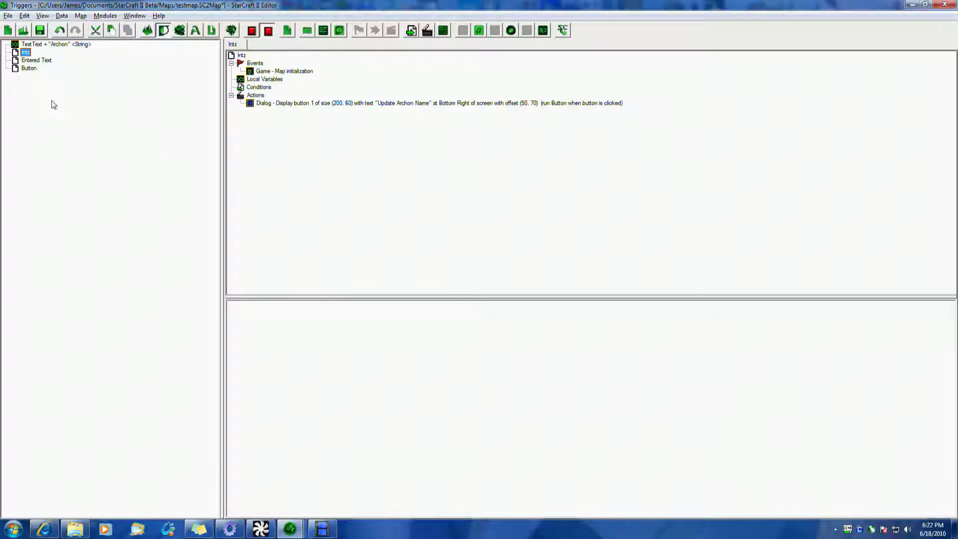
pyautogui.click(30, 69)
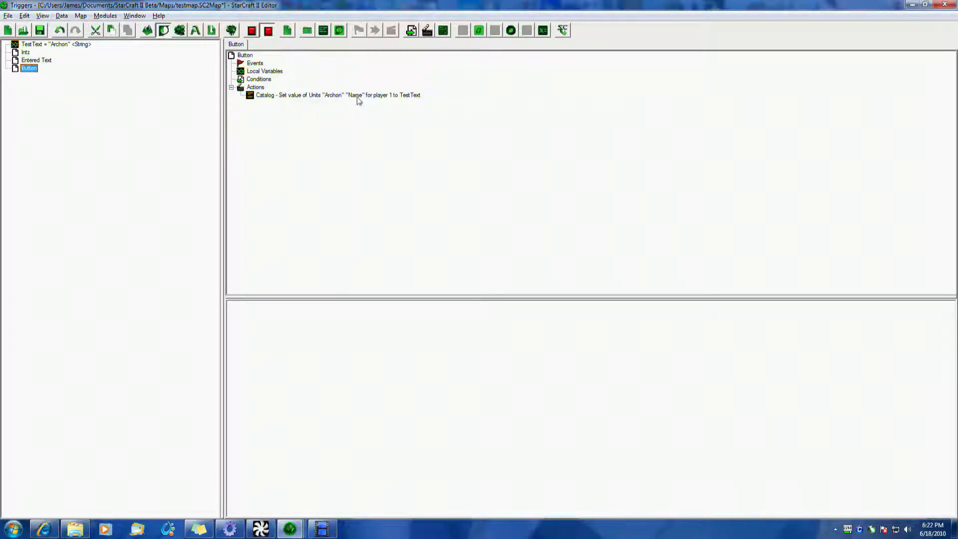
pyautogui.click(299, 97)
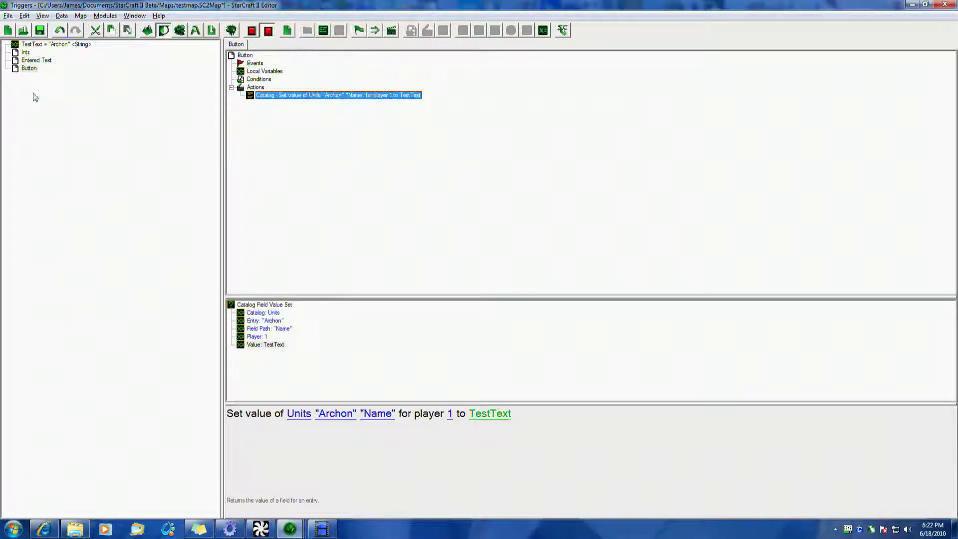
pyautogui.click(36, 60)
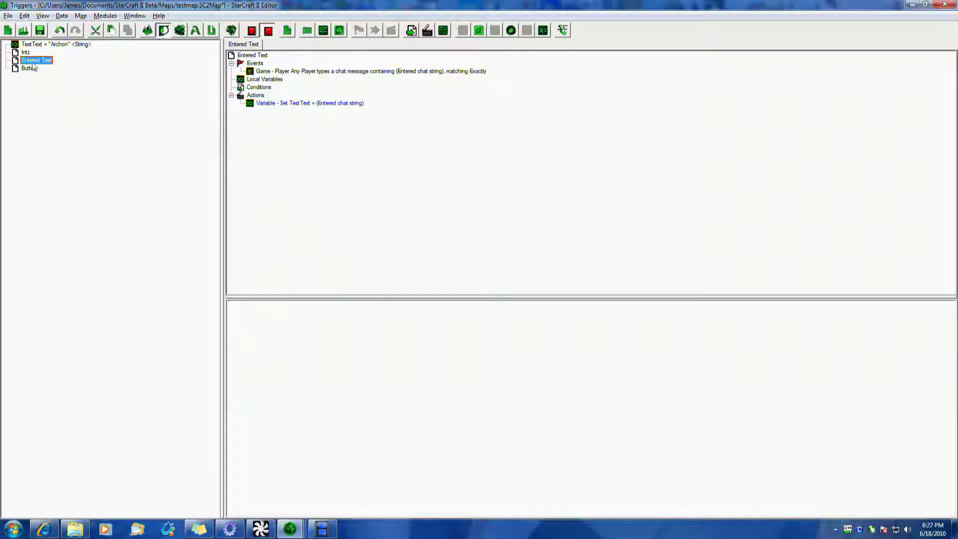
pyautogui.click(45, 45)
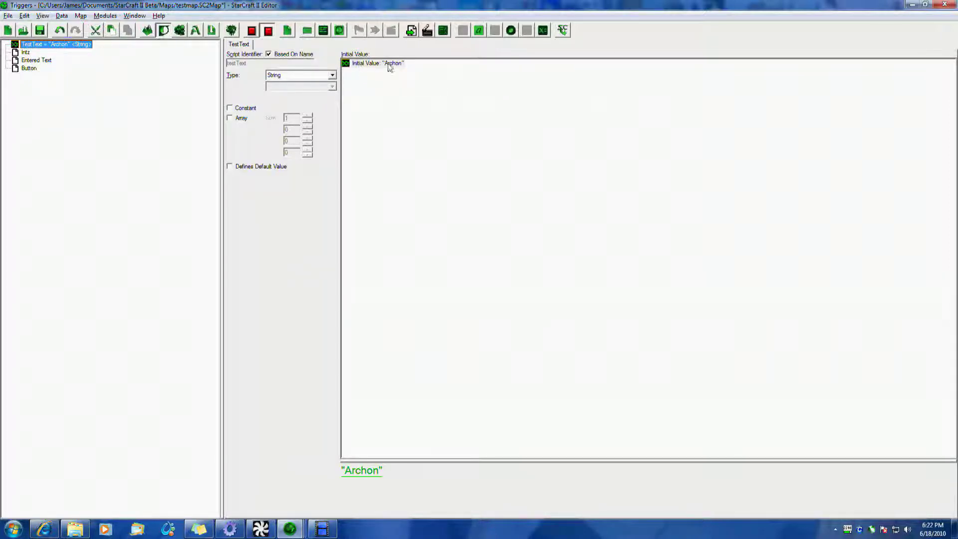
pyautogui.click(563, 31)
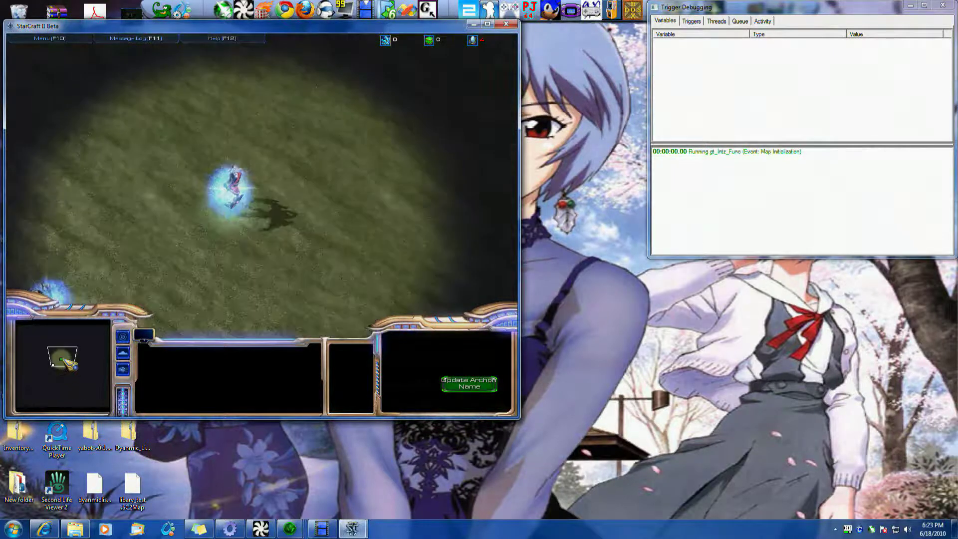
# - Move the Archon, send the chat 'I am Player 1!' and apply it via Update Archon Name
pyautogui.click(276, 142)
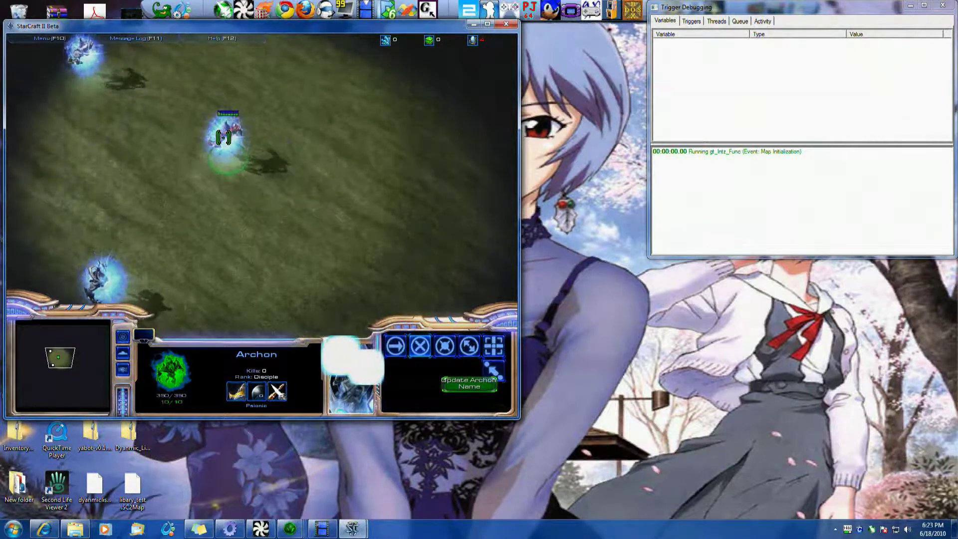
pyautogui.rightClick(307, 161)
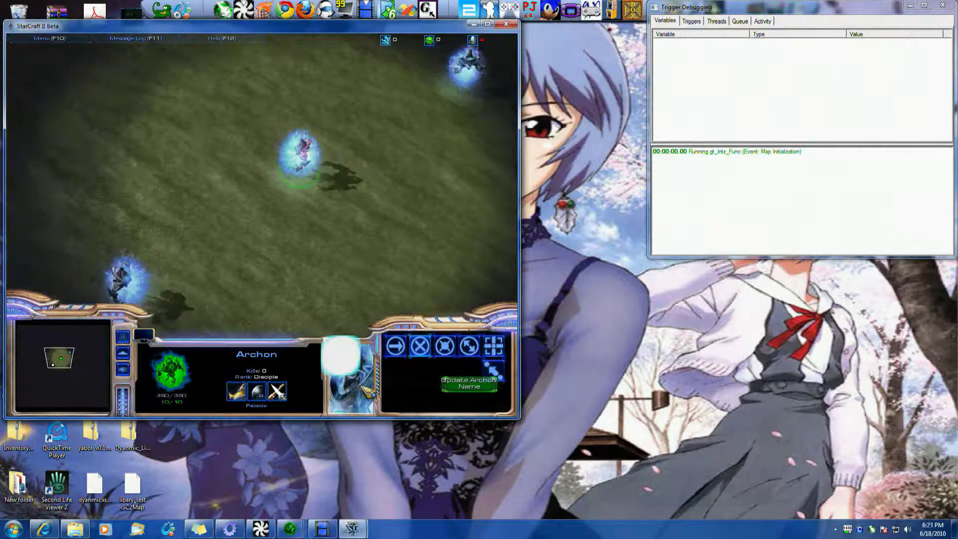
pyautogui.press('Return')
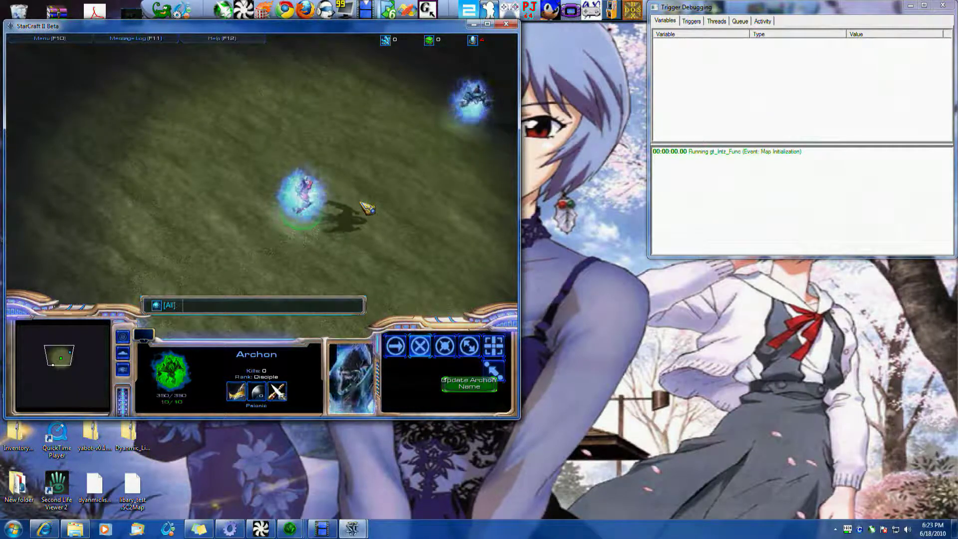
pyautogui.write('I am Player 1!')
pyautogui.press('Return')
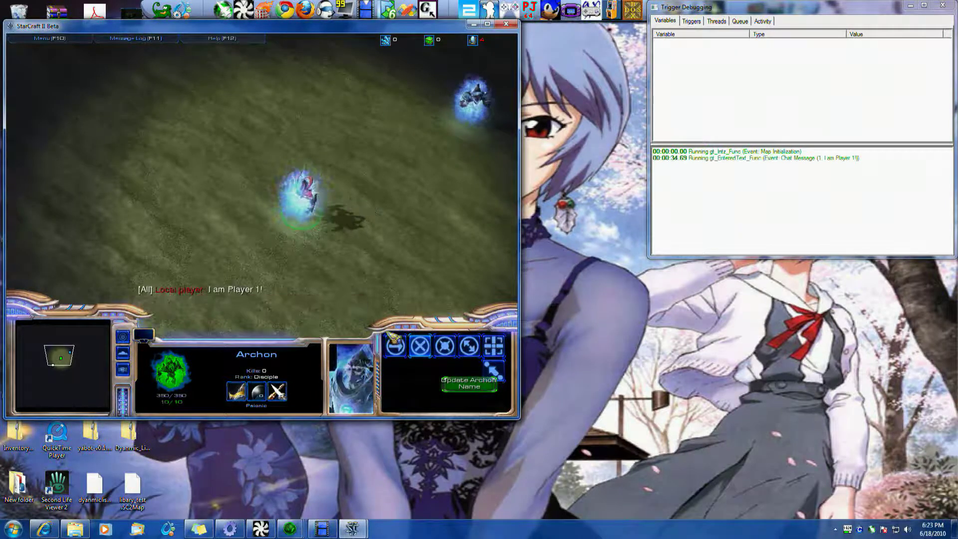
pyautogui.click(465, 388)
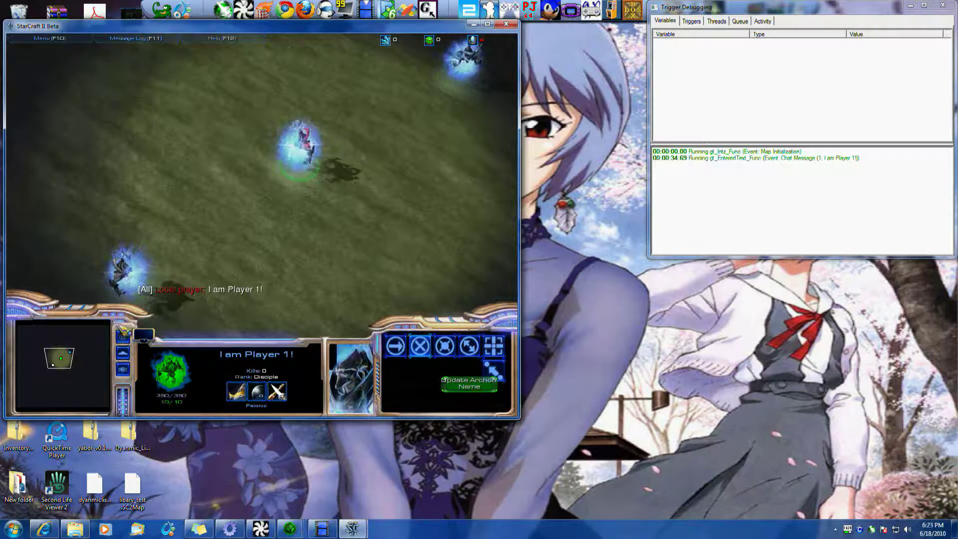
# - Select the bottom-left, top-right and central Archons to compare their names
pyautogui.click(124, 273)
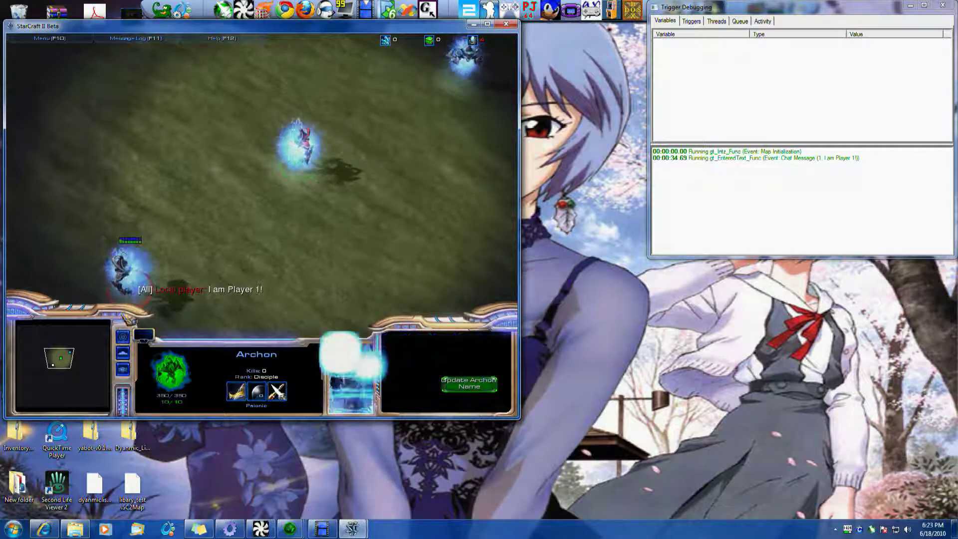
pyautogui.click(479, 71)
pyautogui.click(235, 146)
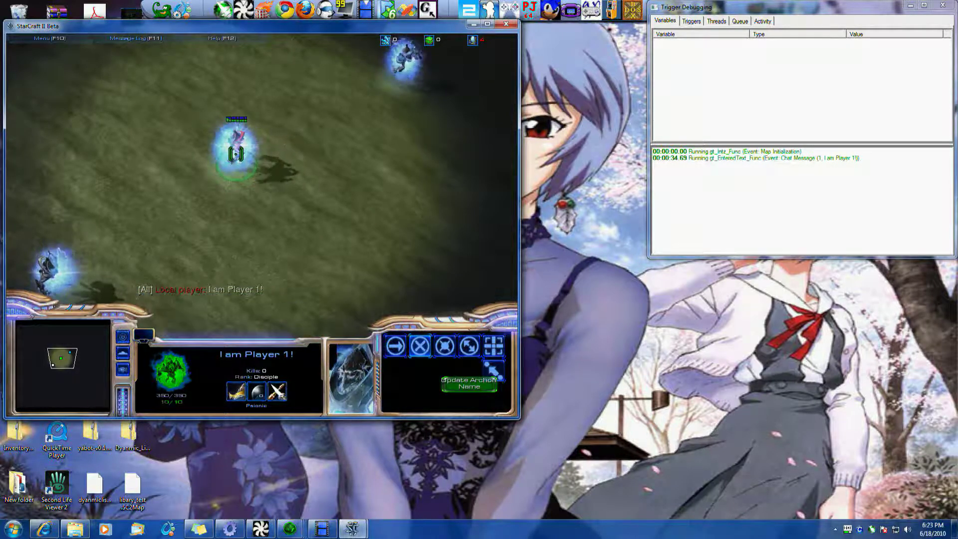
# - Pan around the units and select the bottom-left, central and top Archons to check names
pyautogui.press('Left')
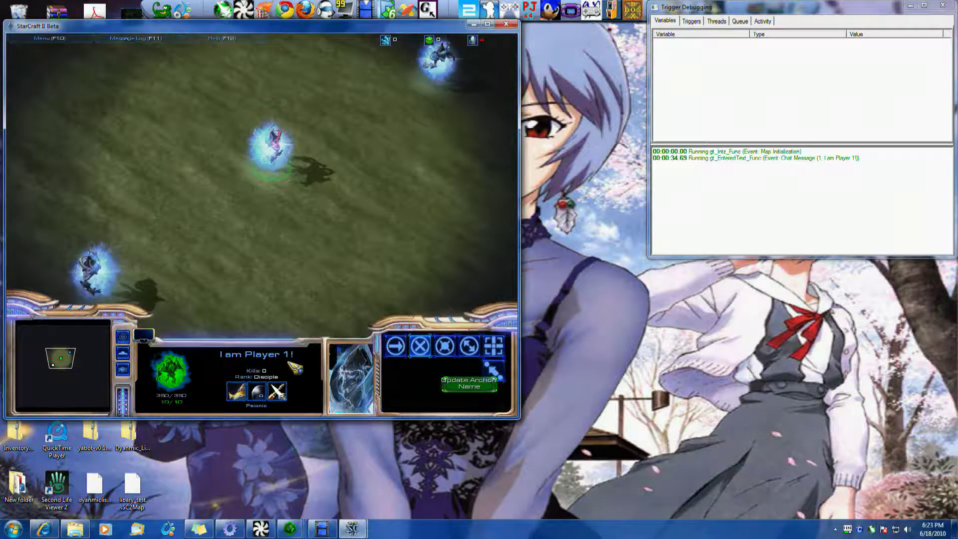
pyautogui.press('Down')
pyautogui.press('Up')
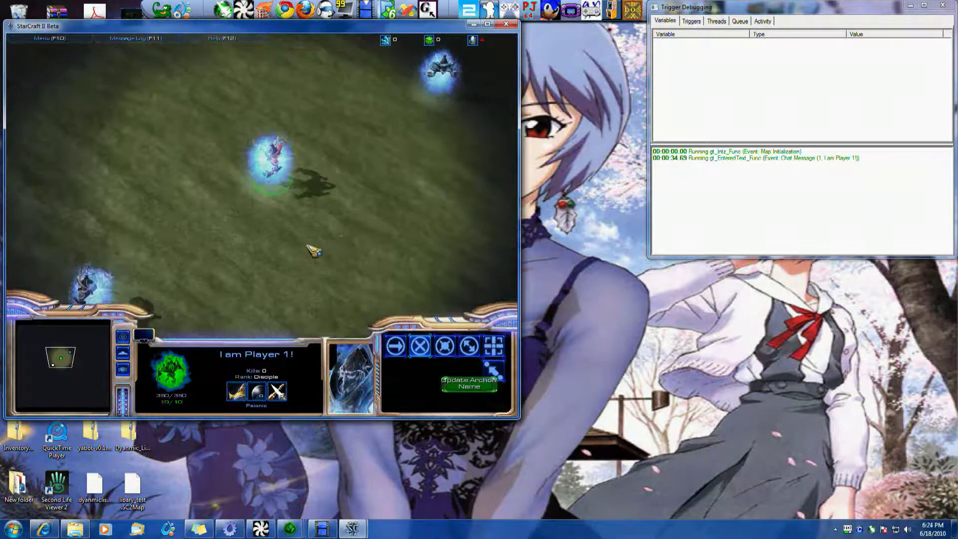
pyautogui.press('Left')
pyautogui.press('Right')
pyautogui.press('Left')
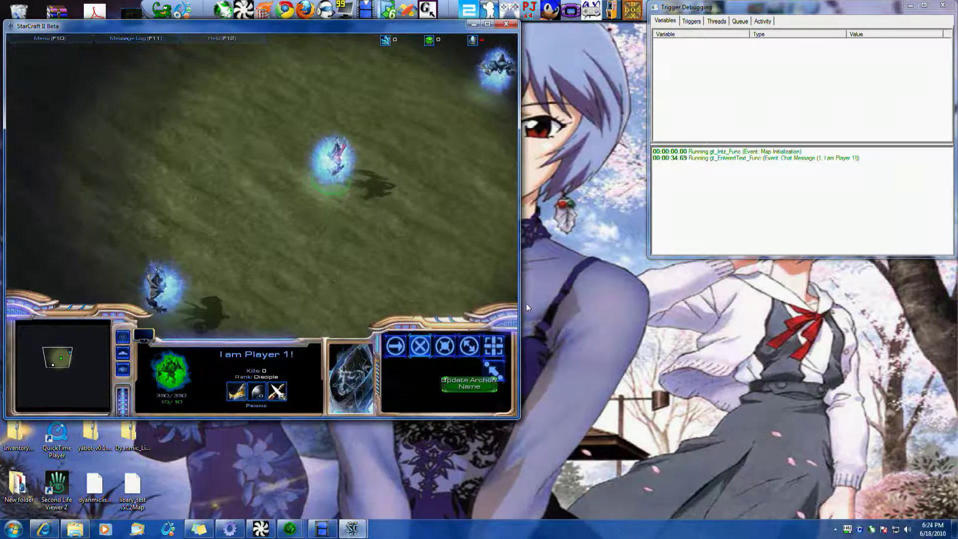
pyautogui.press('Right')
pyautogui.press('Left')
pyautogui.press('Right')
pyautogui.press('Up')
pyautogui.press('Down')
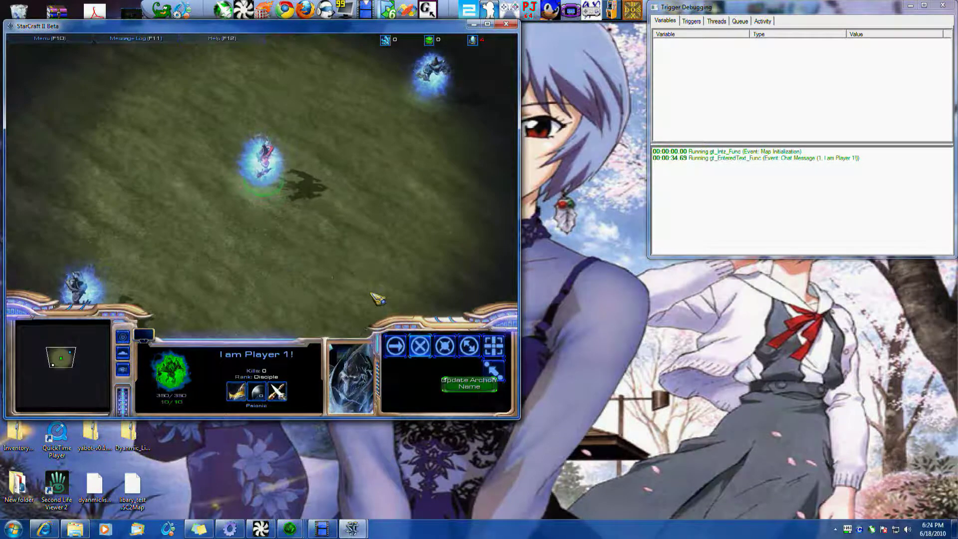
pyautogui.press('Left')
pyautogui.press('Down')
pyautogui.press('Up')
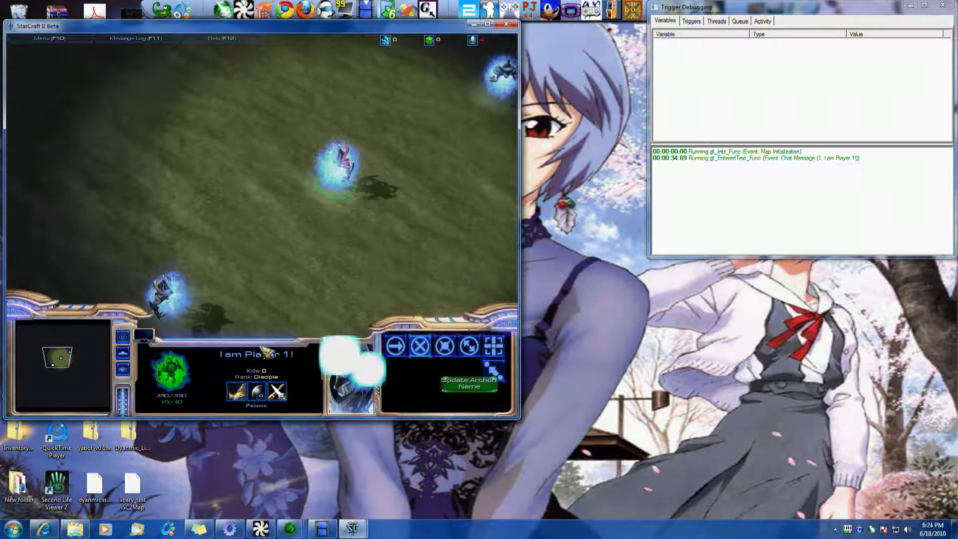
pyautogui.click(199, 317)
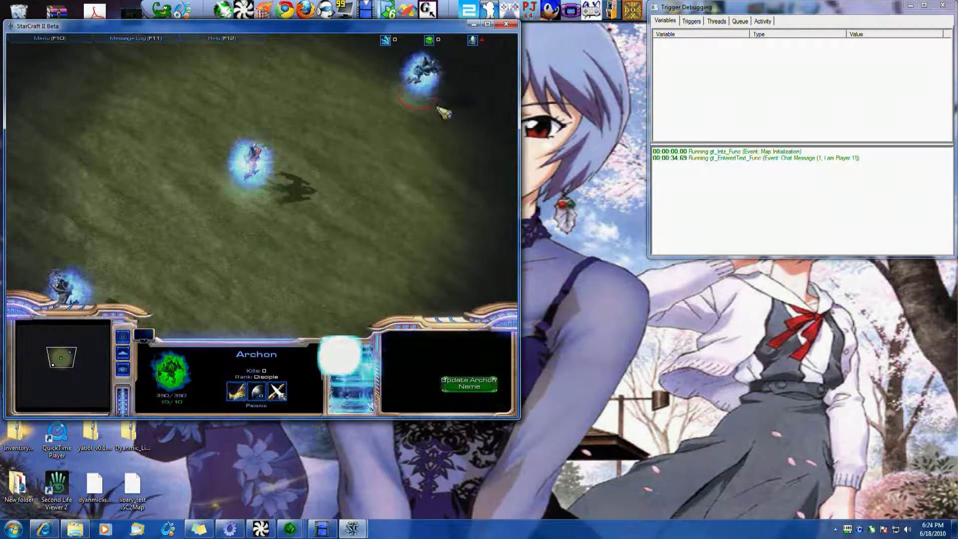
pyautogui.click(250, 160)
pyautogui.moveTo(251, 160); pyautogui.dragTo(267, 259, button='middle')
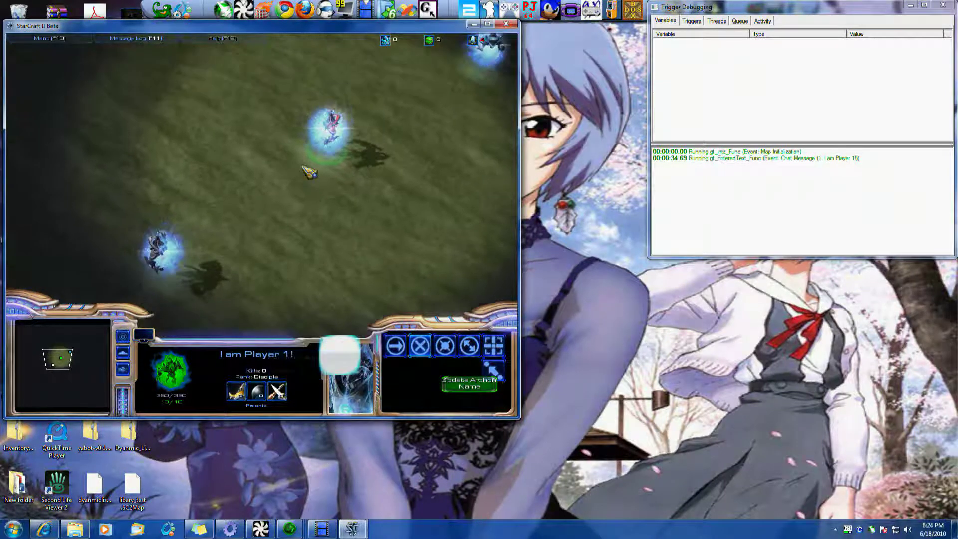
pyautogui.click(333, 131)
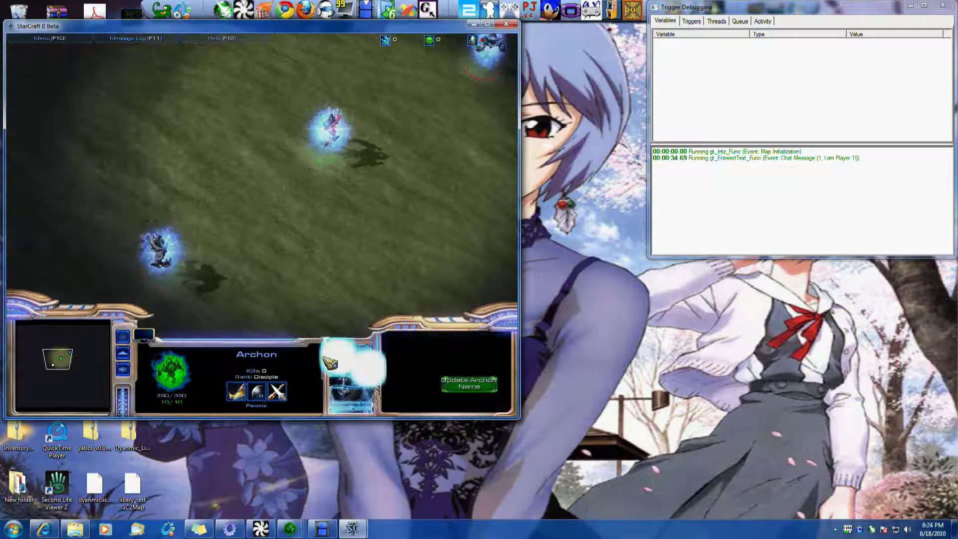
# - Send the chat 'RPG ROCKS!' and apply it as the central Archon's name
pyautogui.press('Return')
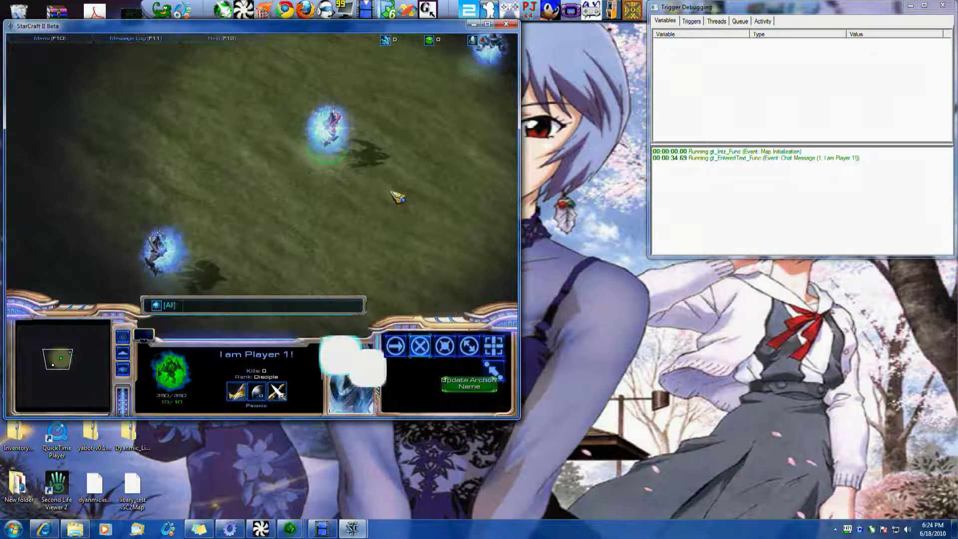
pyautogui.write('RPG ROCKS!')
pyautogui.press('Return')
pyautogui.click(474, 383)
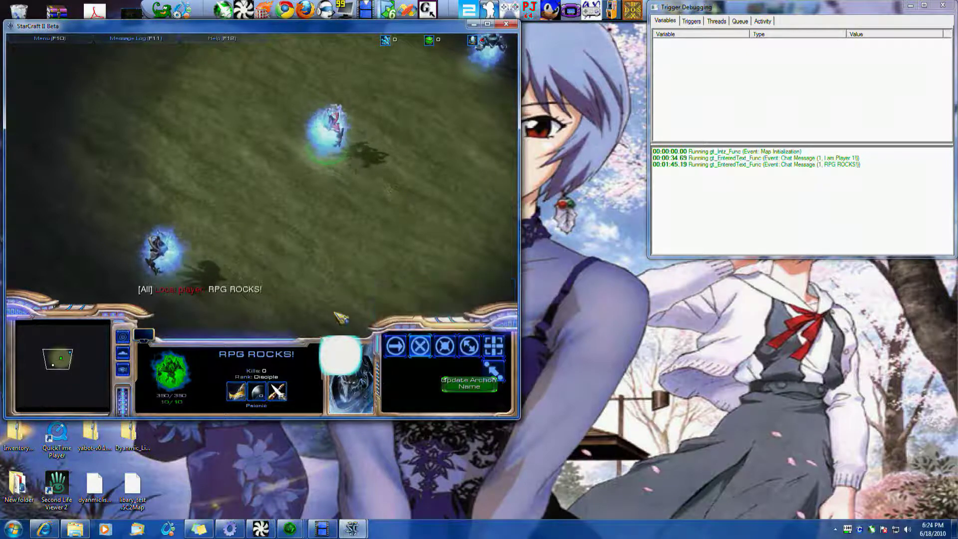
# - Check another Archon's name, then exit the test game
pyautogui.click(431, 138)
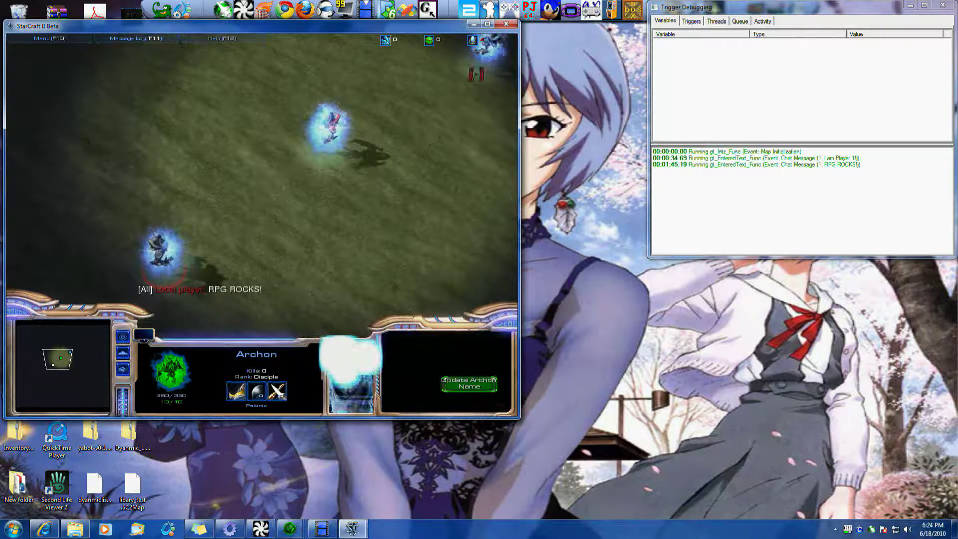
pyautogui.hotkey('alt', 'q')
pyautogui.press('Escape')
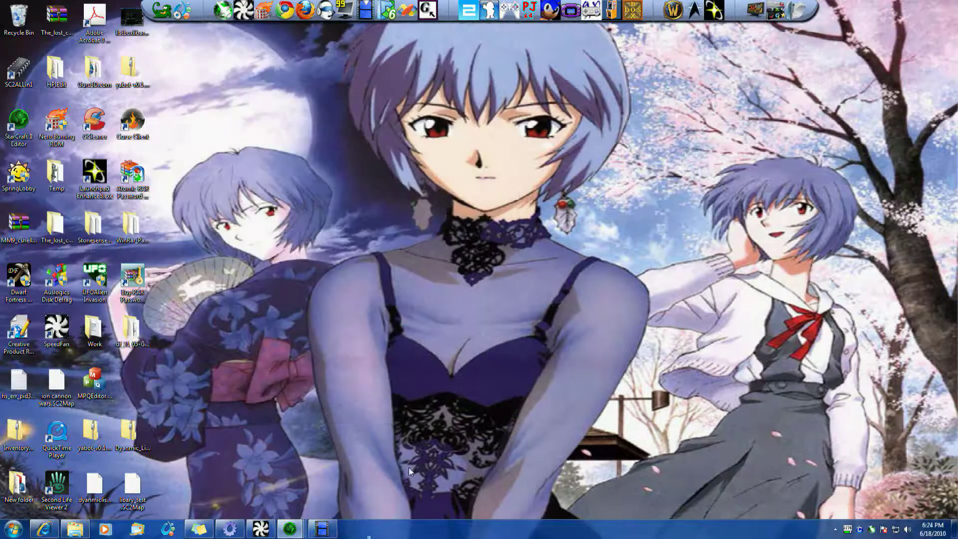
pyautogui.moveTo(321, 529)
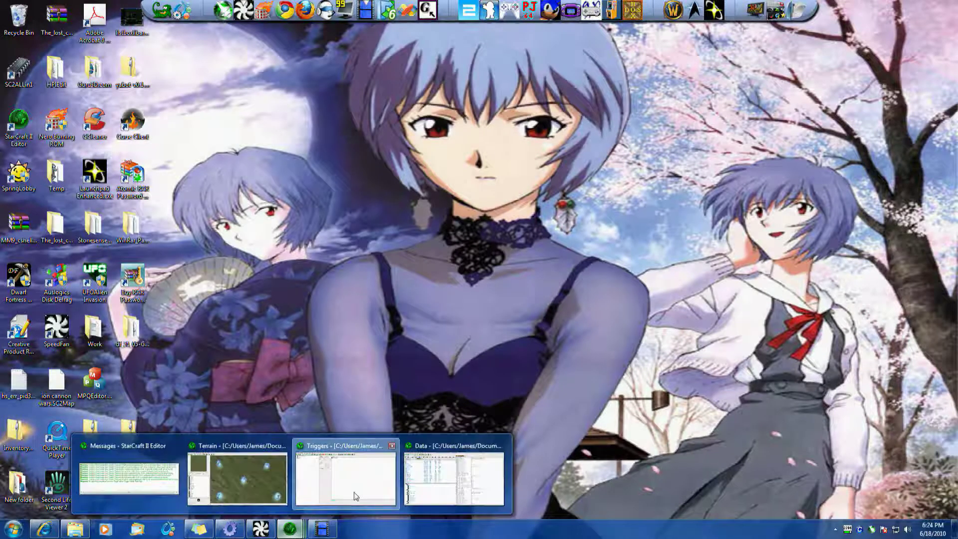
# - Check TestText's initial value, browse Initz and Entered Text, then select the Button trigger's Catalog action
pyautogui.click(348, 471)
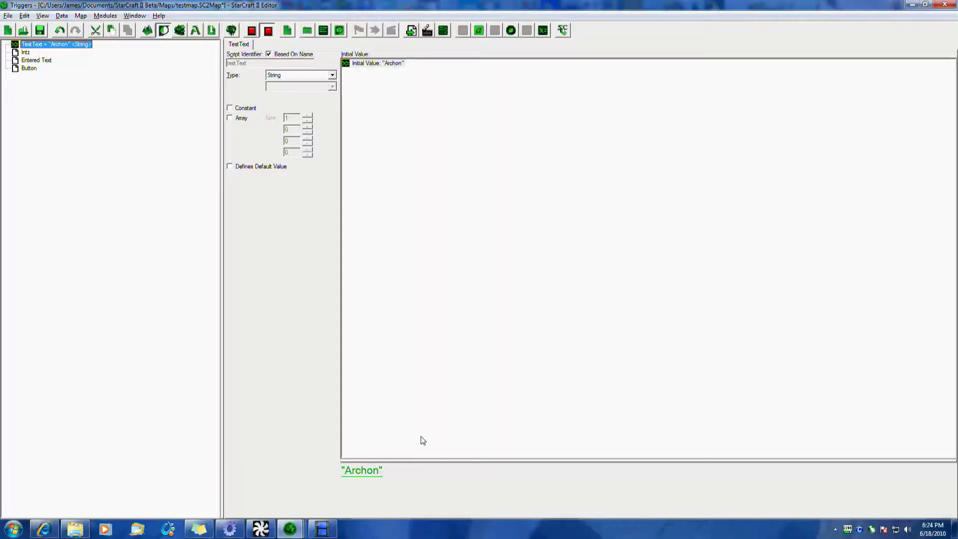
pyautogui.click(367, 65)
pyautogui.click(66, 46)
pyautogui.click(374, 64)
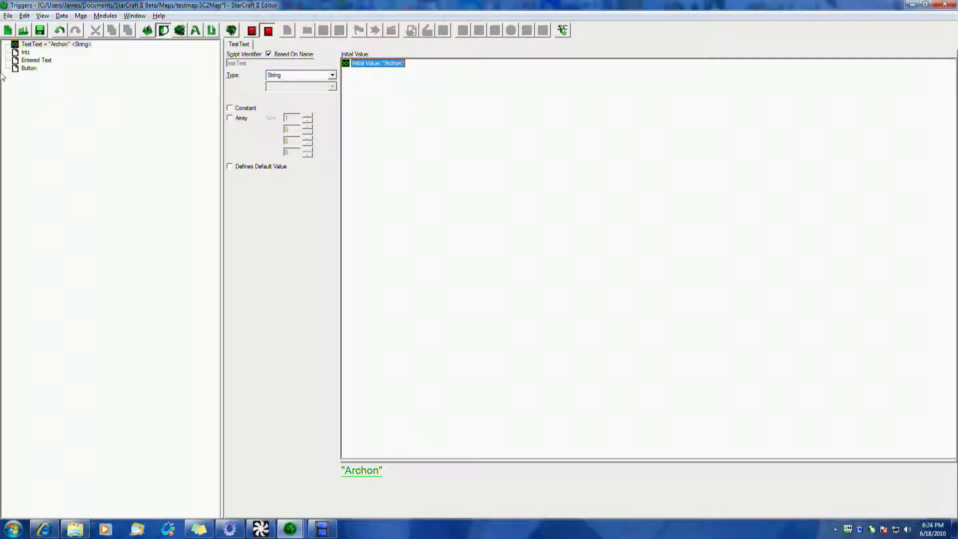
pyautogui.click(26, 52)
pyautogui.click(28, 61)
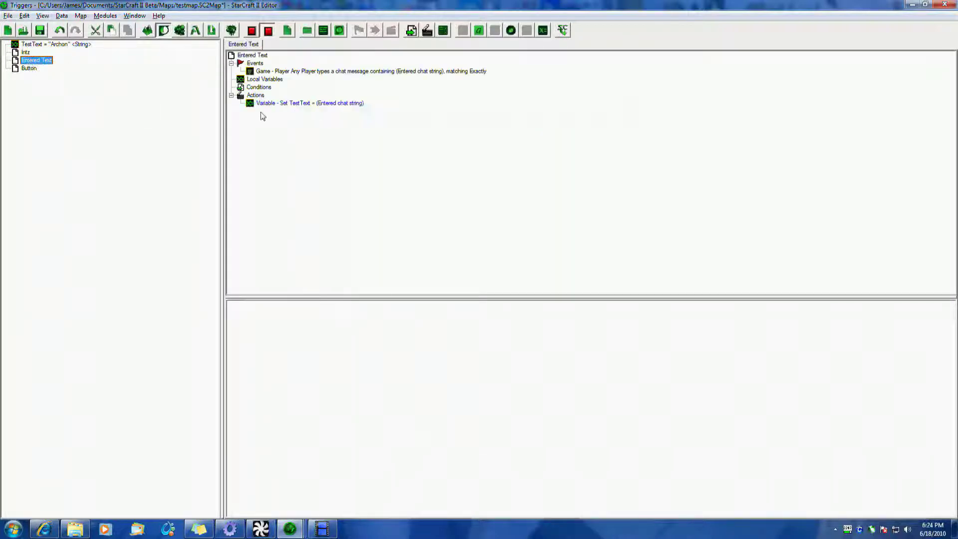
pyautogui.click(281, 104)
pyautogui.click(29, 68)
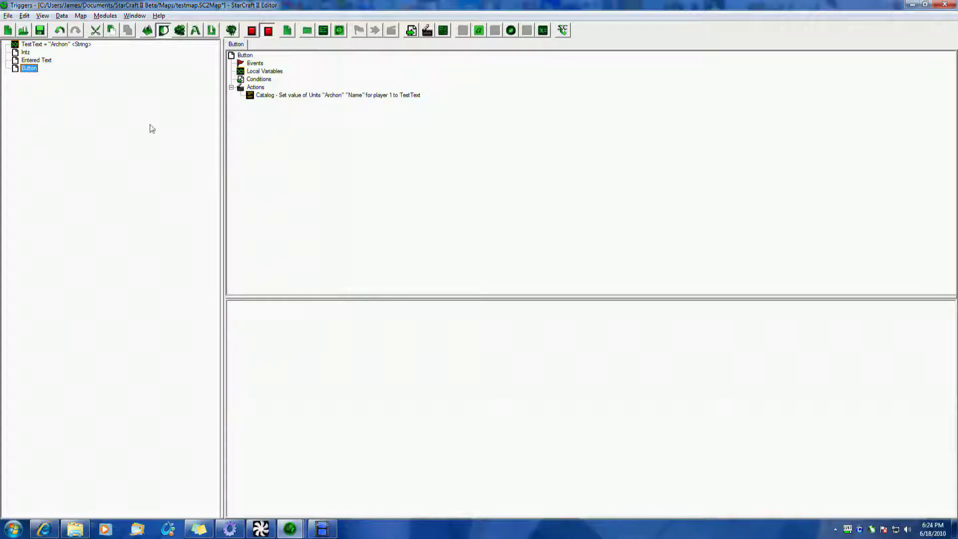
pyautogui.click(285, 100)
# - Add a second Catalog Field Value Set action to the Button trigger
pyautogui.rightClick(294, 97)
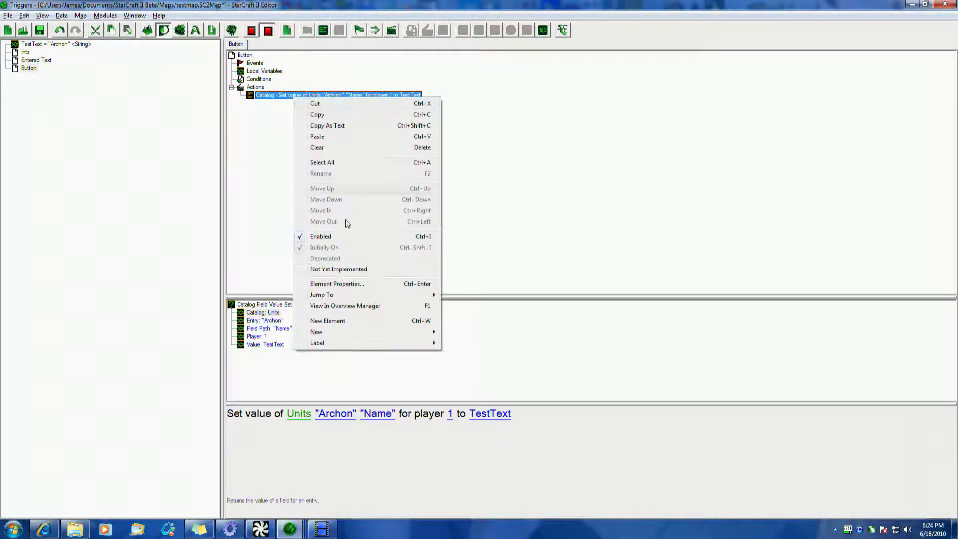
pyautogui.click(328, 321)
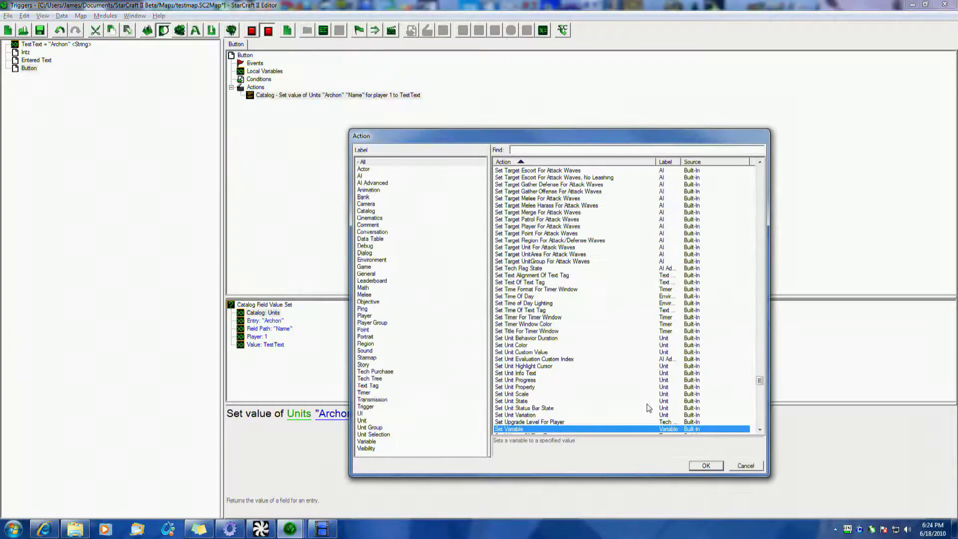
pyautogui.click(366, 211)
pyautogui.click(503, 172)
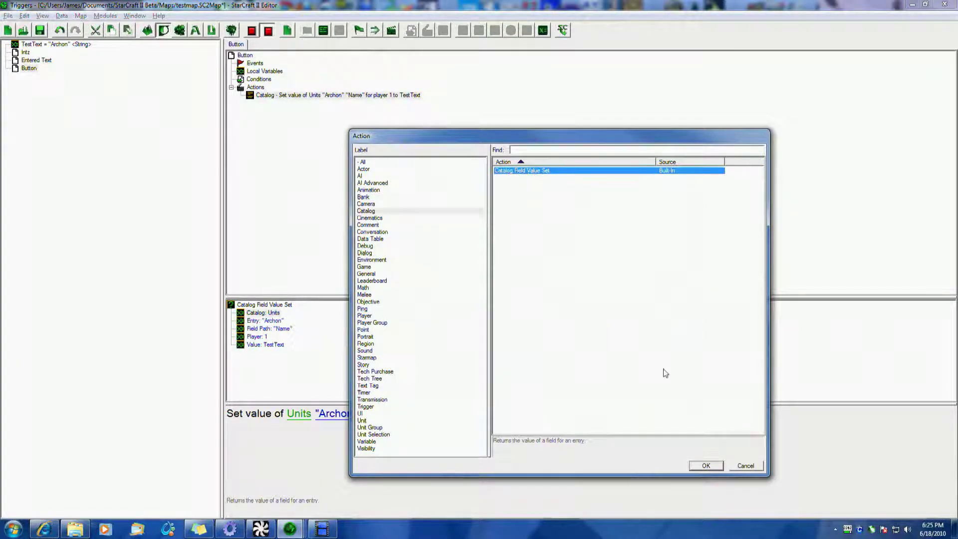
pyautogui.click(712, 465)
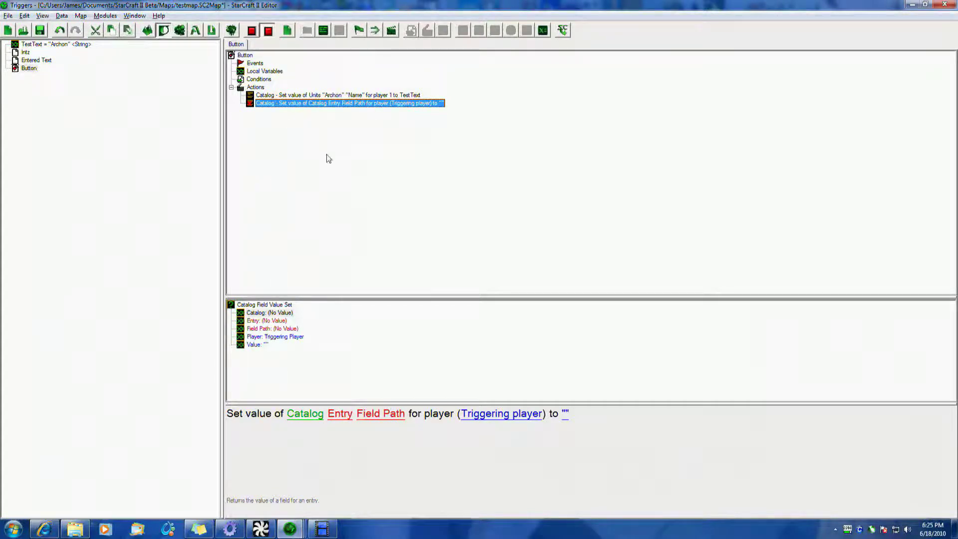
# - Set the new action's Catalog parameter to the Units preset
pyautogui.click(324, 99)
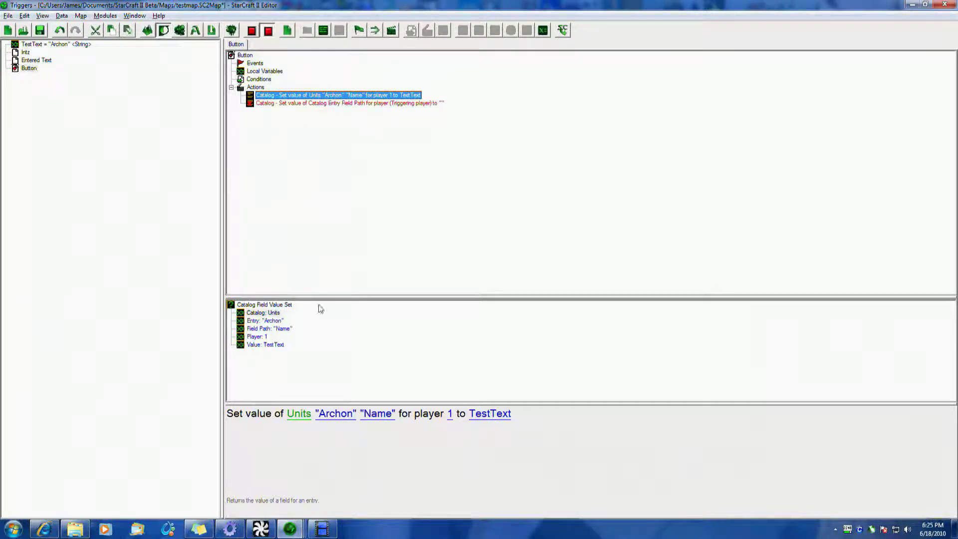
pyautogui.click(265, 313)
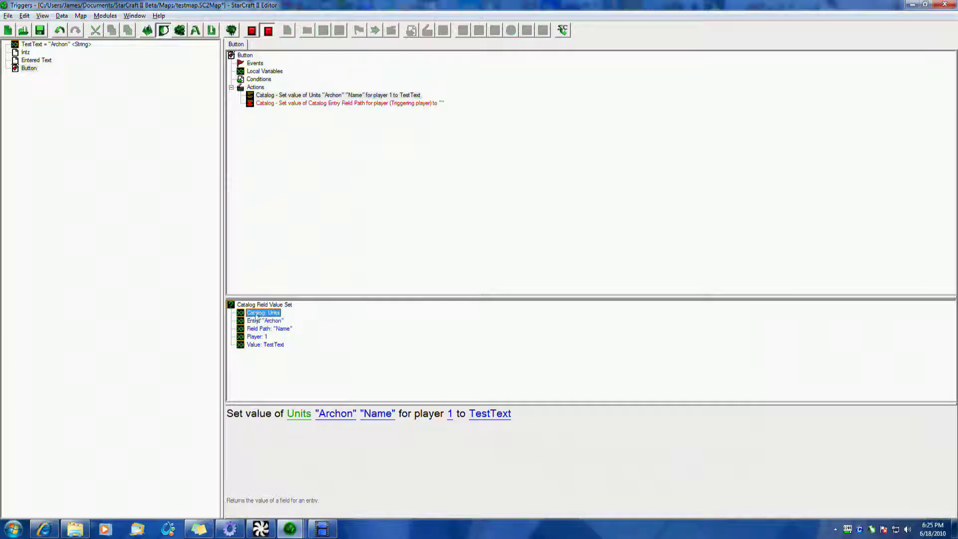
pyautogui.click(304, 104)
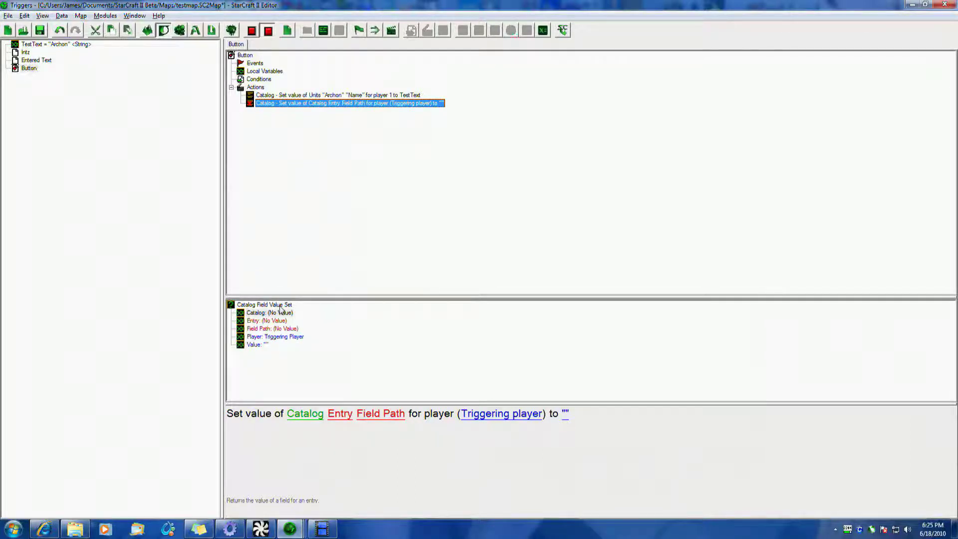
pyautogui.doubleClick(280, 312)
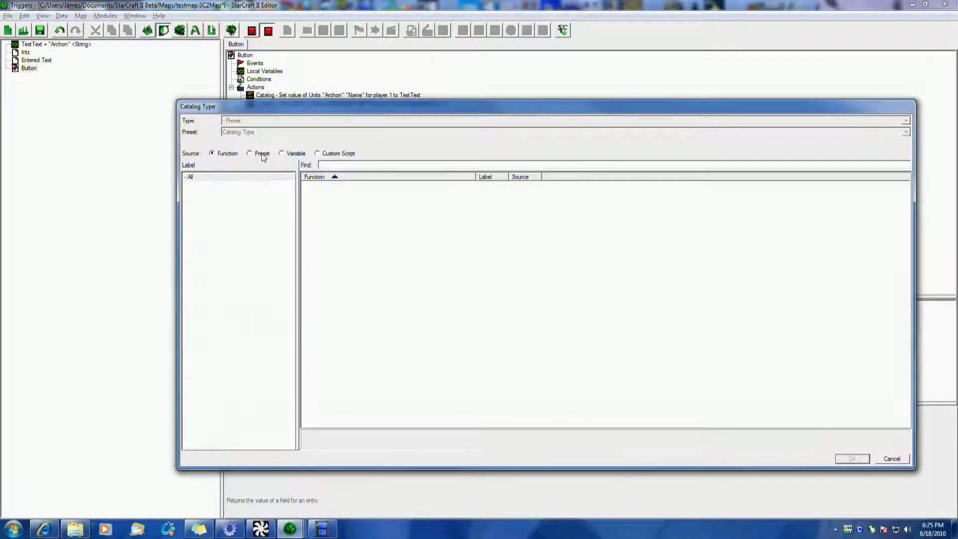
pyautogui.click(250, 153)
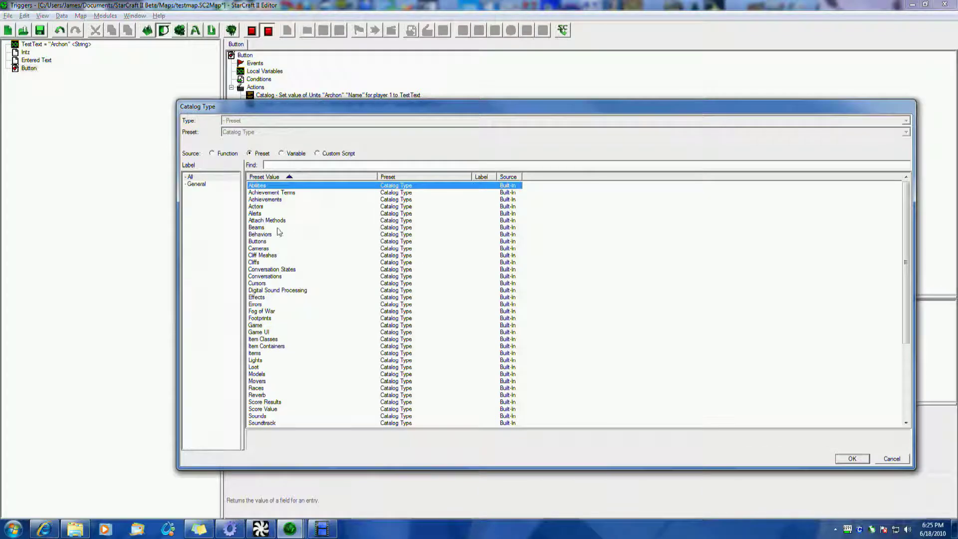
pyautogui.click(289, 382)
pyautogui.scroll(-5, 263, 371)
pyautogui.click(260, 396)
pyautogui.click(850, 459)
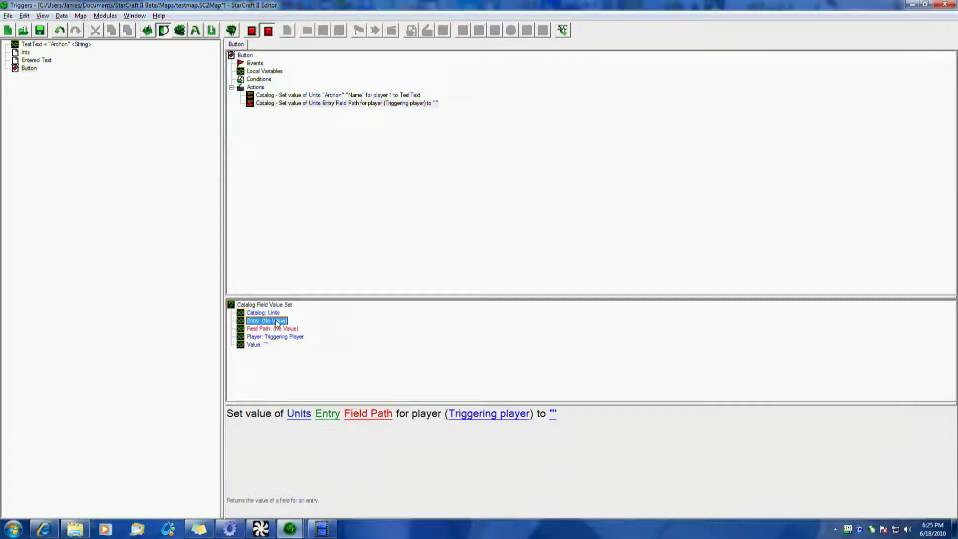
pyautogui.moveTo(290, 529)
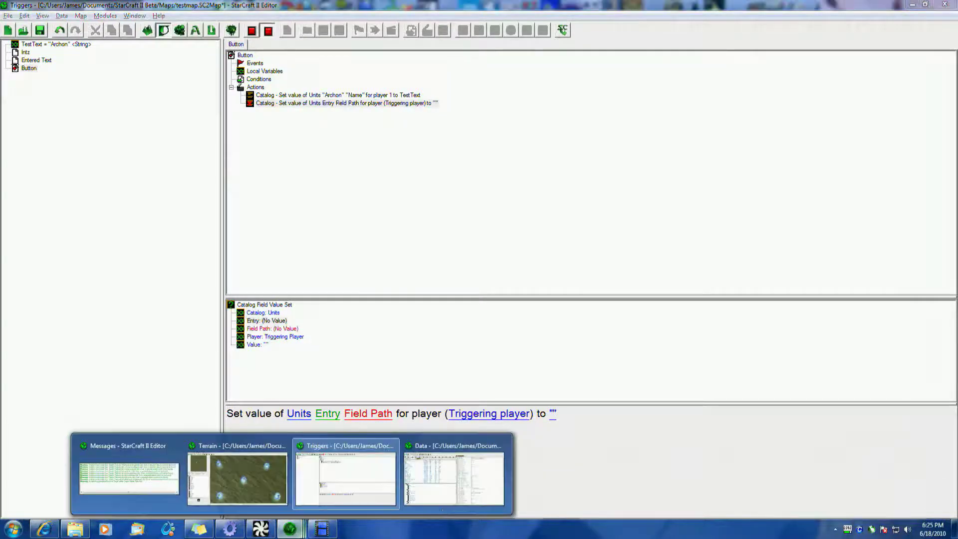
# - Look up the Archon unit's ID in the Data editor without making changes
pyautogui.click(449, 498)
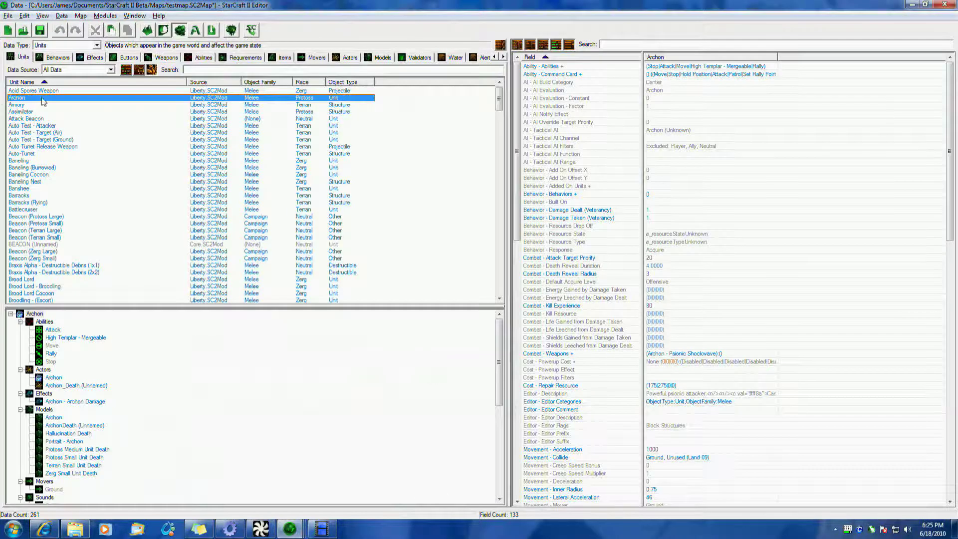
pyautogui.doubleClick(27, 99)
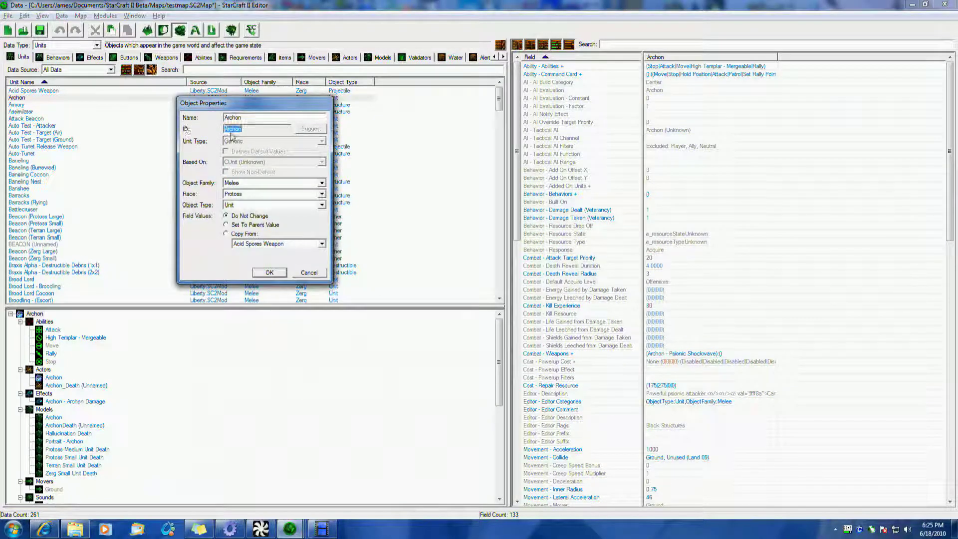
pyautogui.click(321, 274)
pyautogui.click(911, 6)
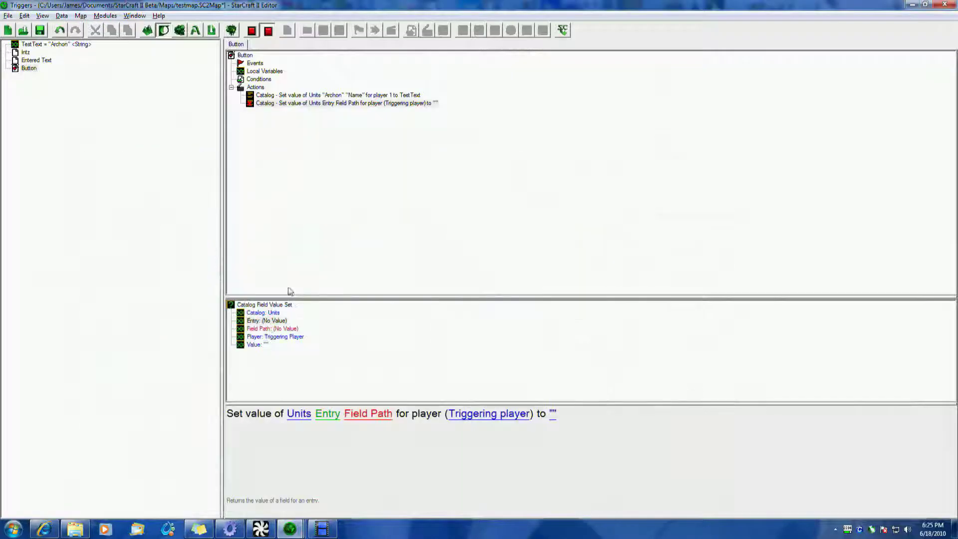
# - Set the action's Entry to Archon, leaving Field Path empty
pyautogui.doubleClick(268, 324)
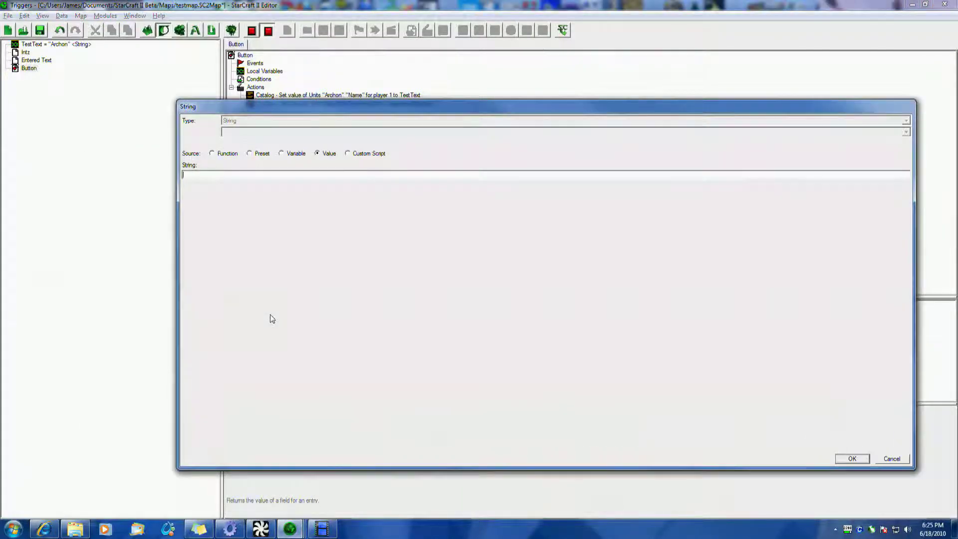
pyautogui.write('Archon')
pyautogui.press('Return')
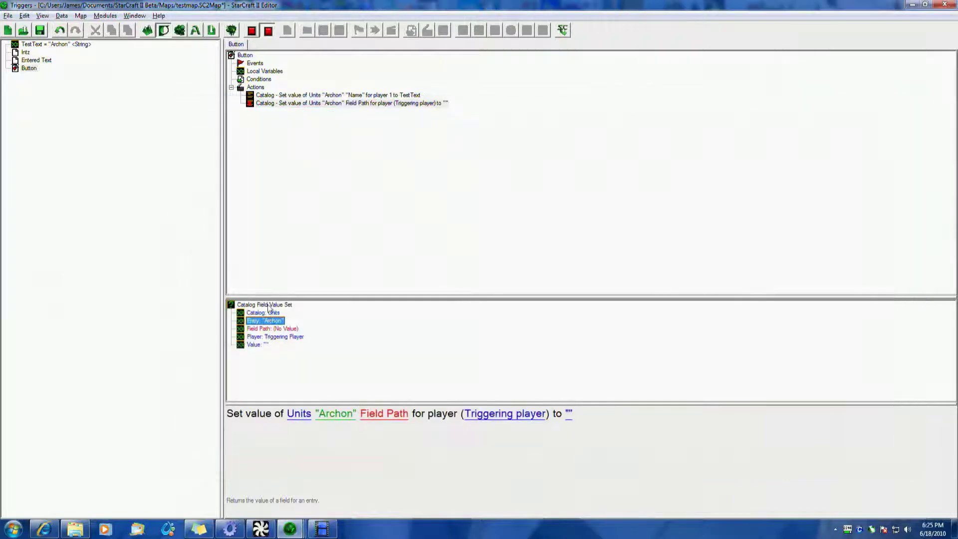
pyautogui.doubleClick(267, 330)
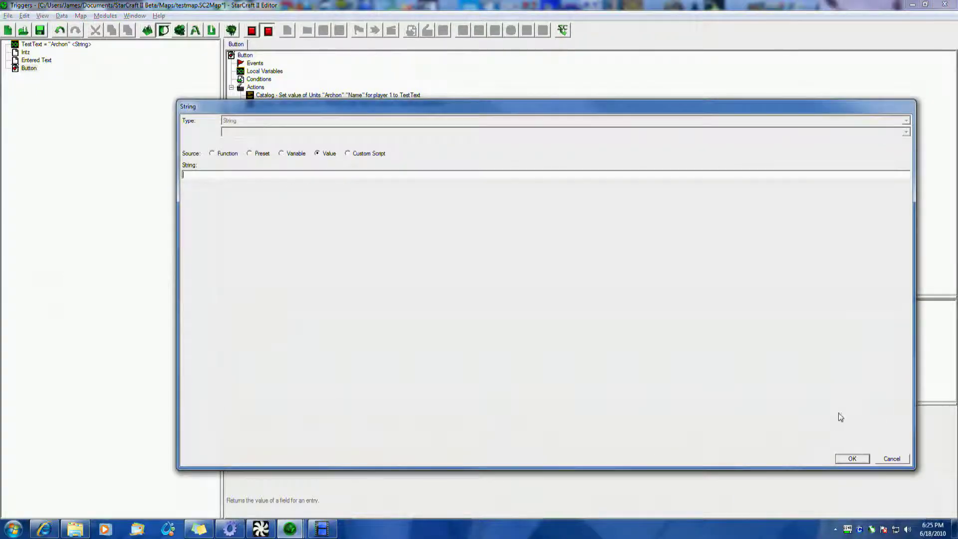
pyautogui.click(897, 456)
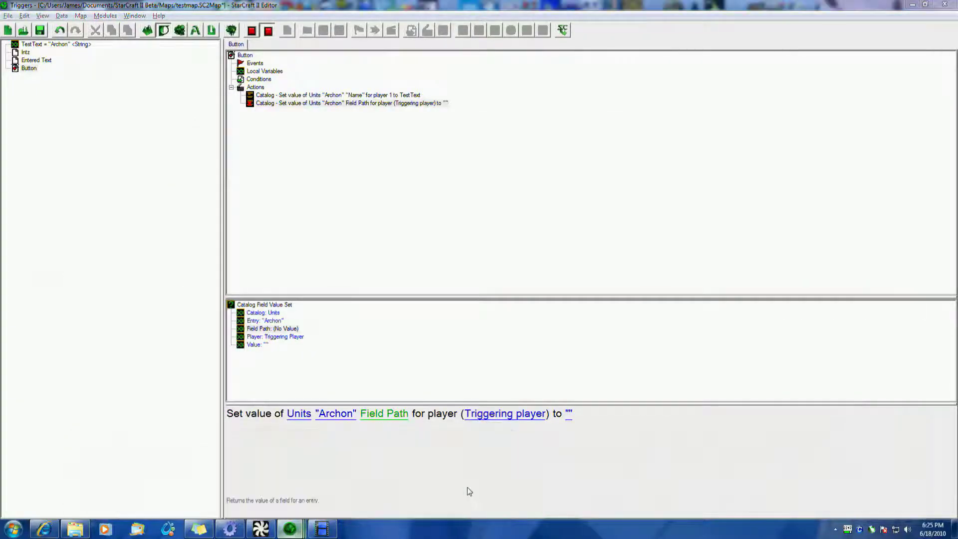
# - Toggle raw field names in the Archon's unit data and select the CUnit_Name field
pyautogui.press('F7')
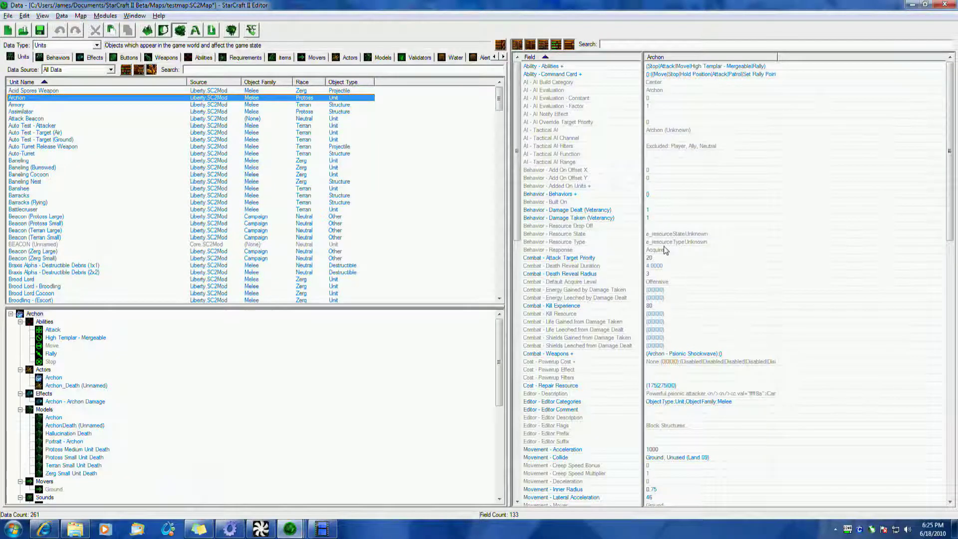
pyautogui.hotkey('ctrl', 'd')
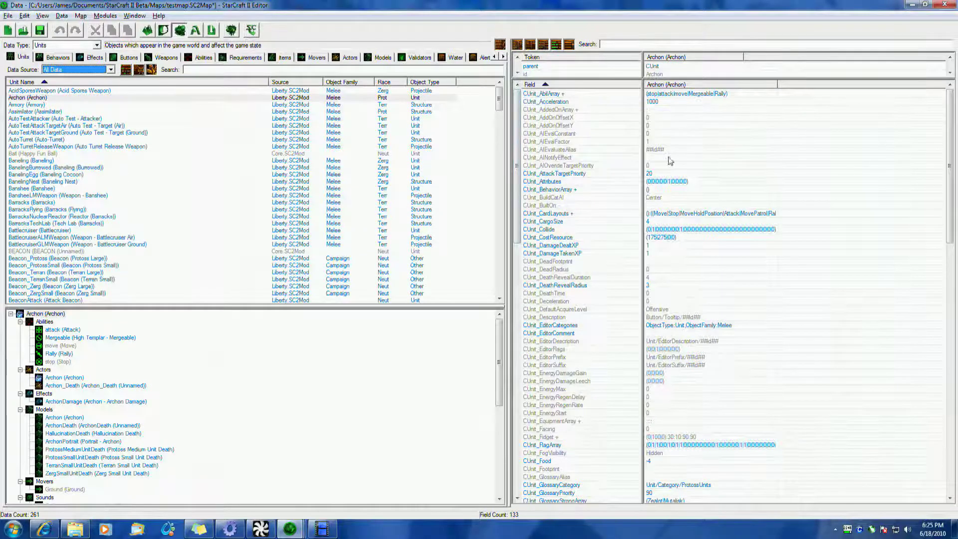
pyautogui.hotkey('ctrl', 'd')
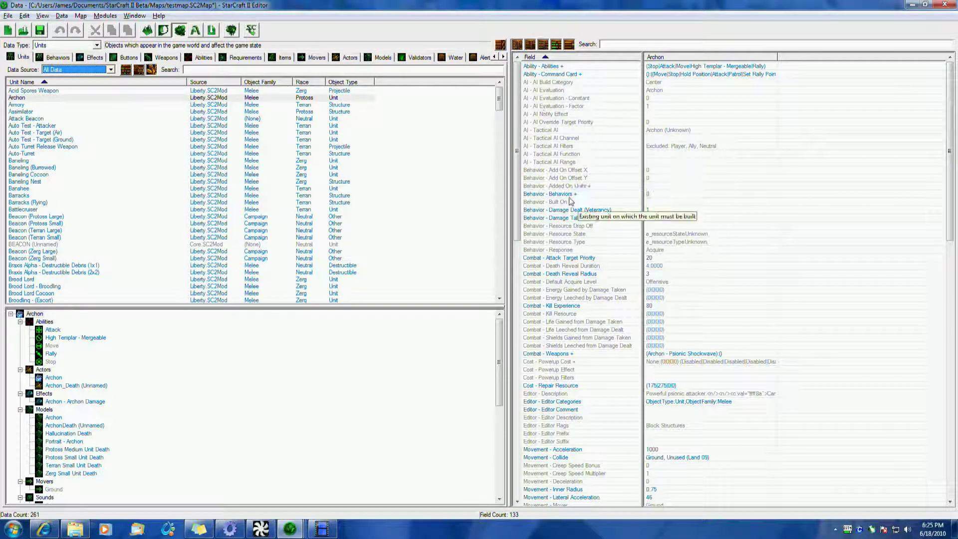
pyautogui.hotkey('ctrl', 'd')
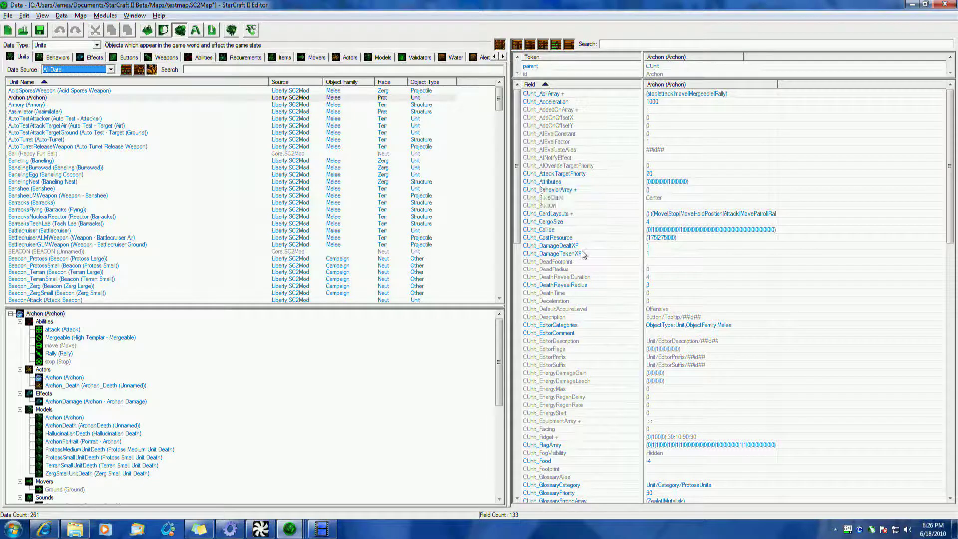
pyautogui.click(589, 413)
pyautogui.scroll(-6, 590, 414)
pyautogui.scroll(-6, 588, 375)
pyautogui.scroll(-5, 577, 322)
pyautogui.scroll(-5, 557, 253)
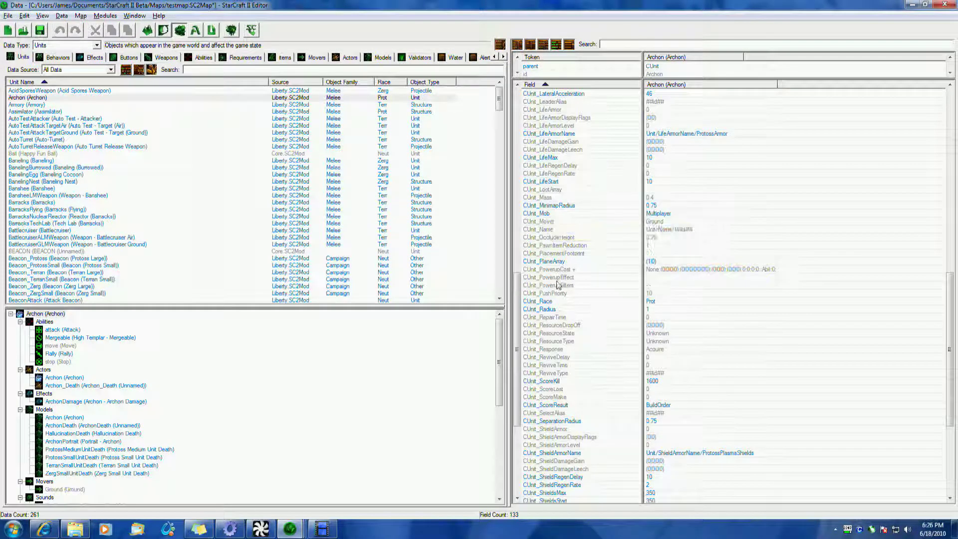
pyautogui.click(546, 229)
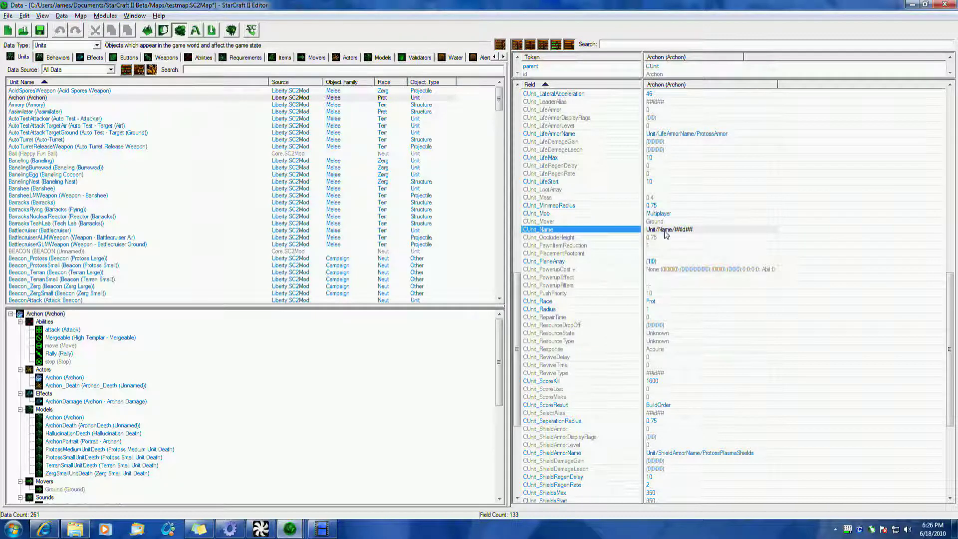
pyautogui.click(194, 31)
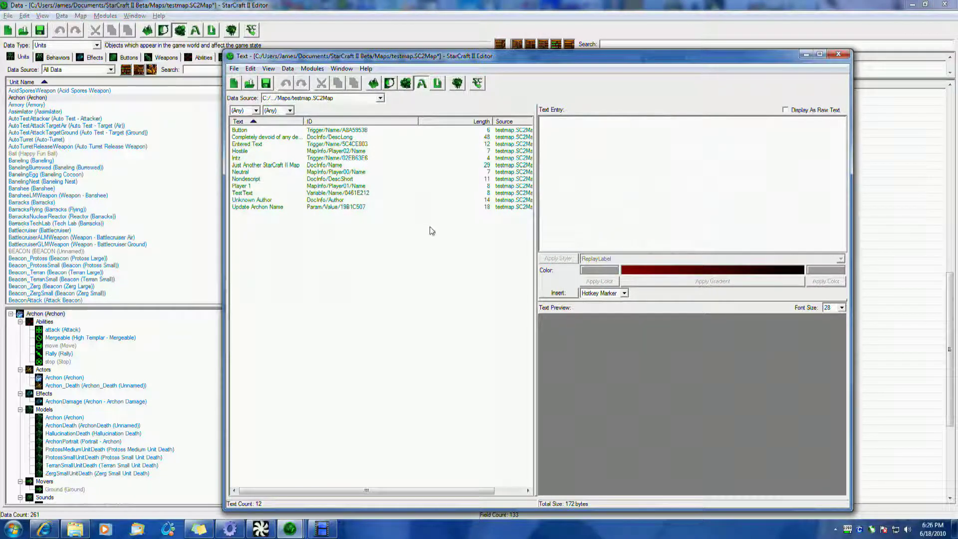
pyautogui.click(323, 152)
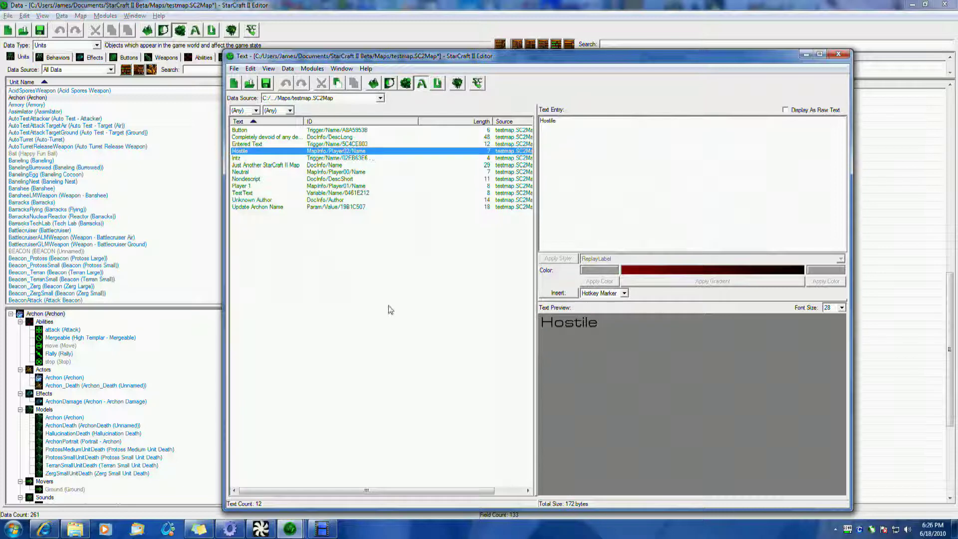
pyautogui.moveTo(290, 529)
pyautogui.click(400, 475)
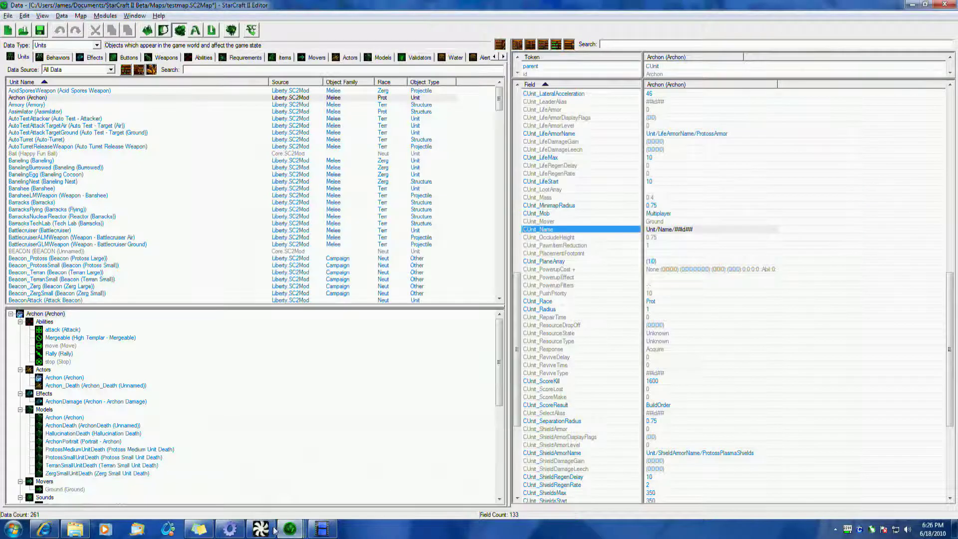
pyautogui.moveTo(261, 529)
pyautogui.click(289, 479)
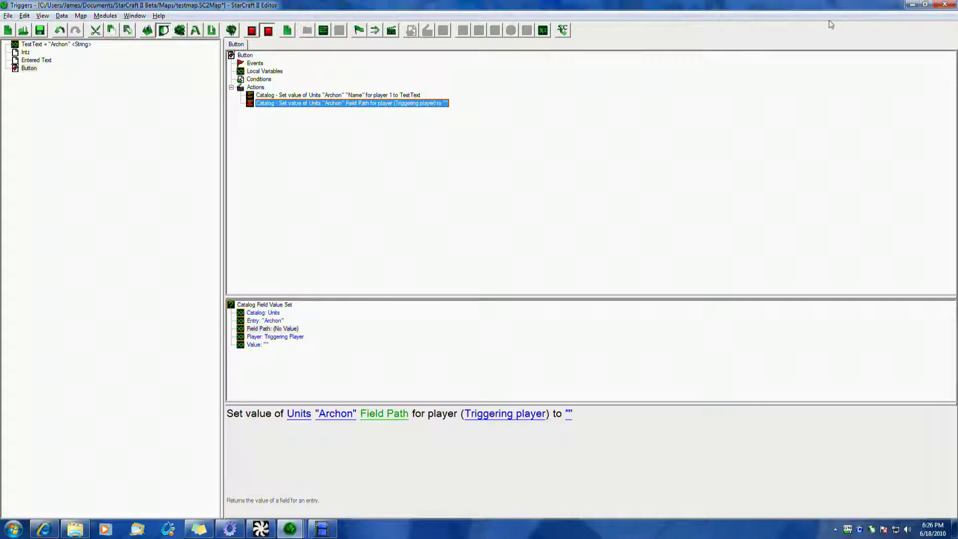
pyautogui.click(912, 5)
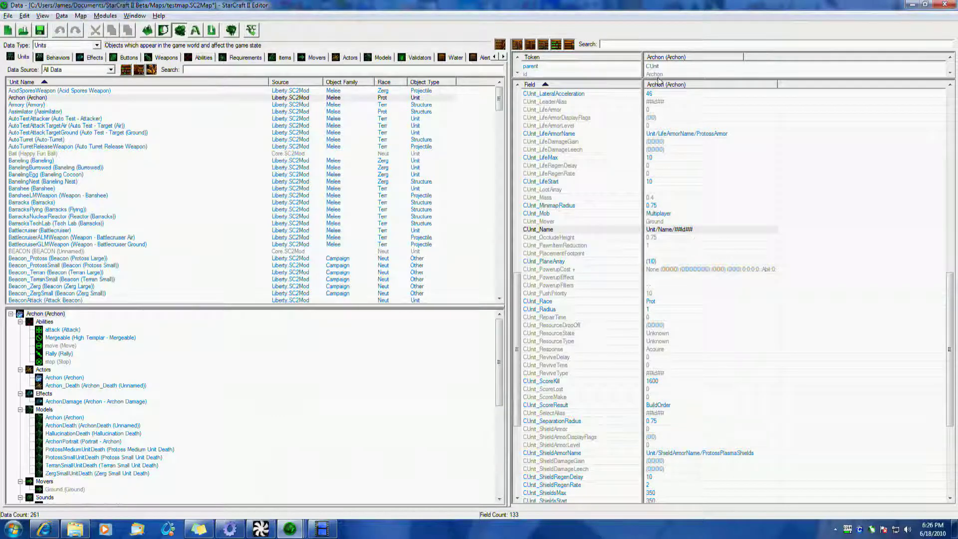
pyautogui.doubleClick(664, 232)
pyautogui.hotkey('ctrl', 'd')
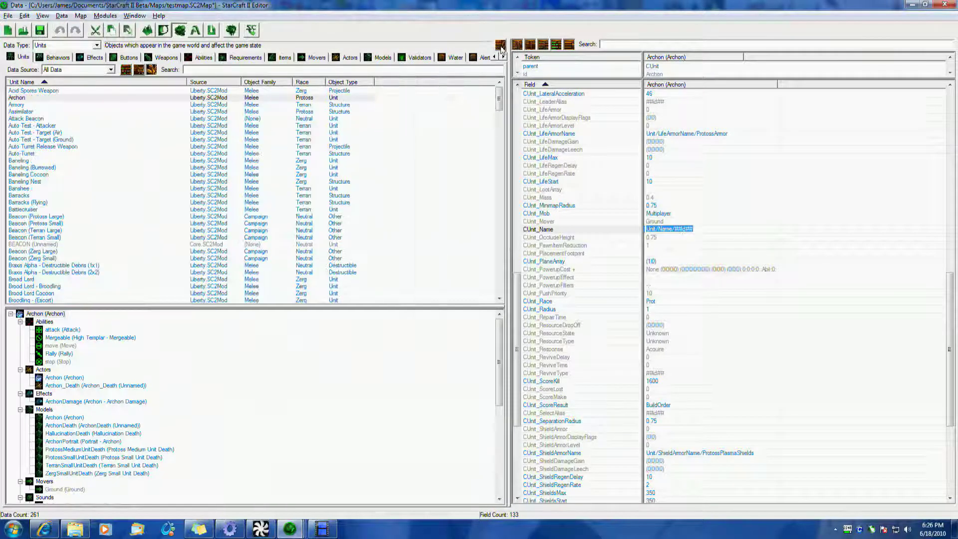
pyautogui.doubleClick(701, 330)
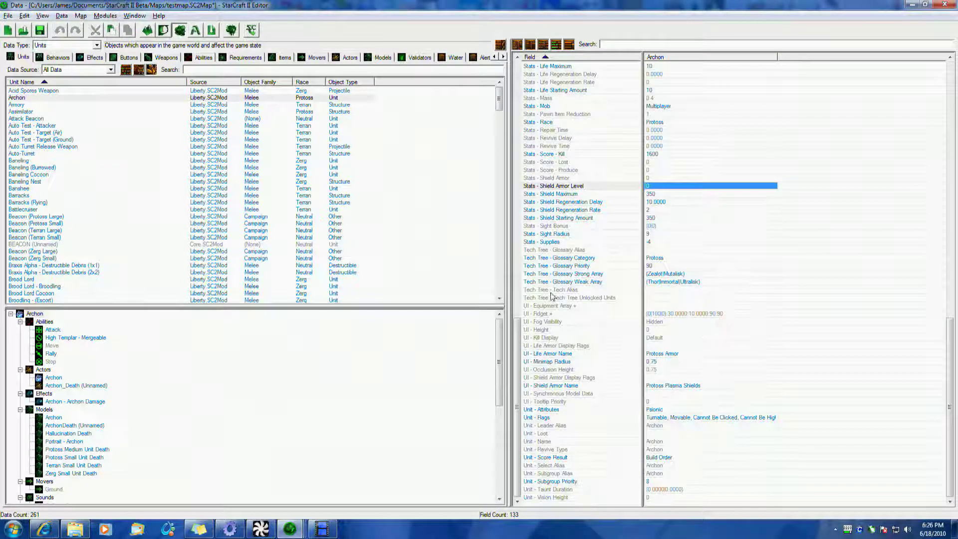
pyautogui.click(554, 443)
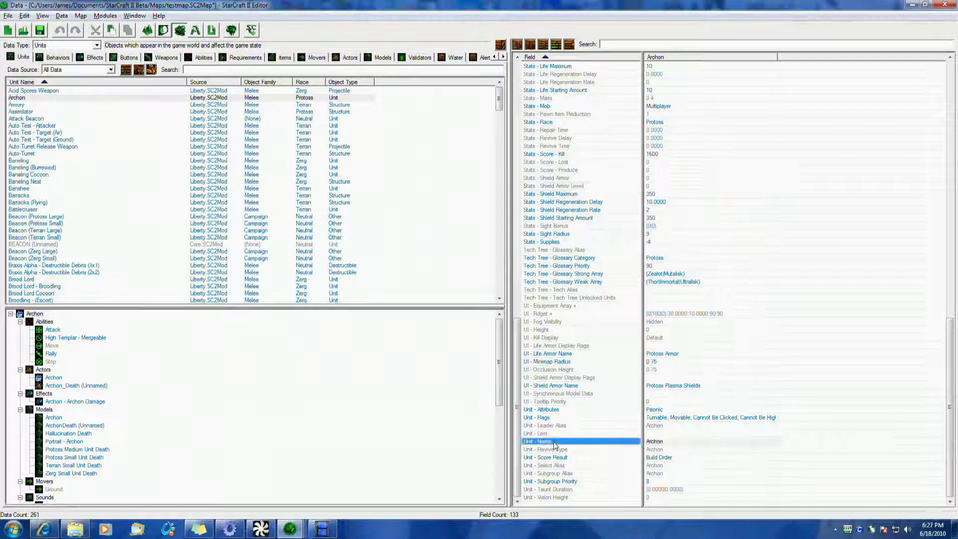
pyautogui.doubleClick(655, 443)
pyautogui.doubleClick(181, 197)
pyautogui.click(898, 227)
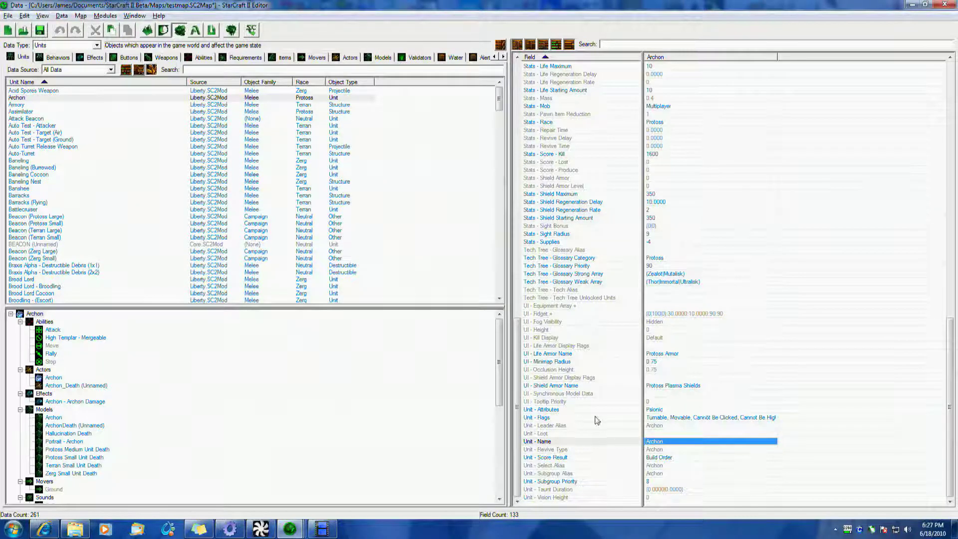
pyautogui.click(654, 415)
pyautogui.scroll(5, 651, 397)
pyautogui.scroll(7, 648, 378)
pyautogui.scroll(7, 648, 377)
pyautogui.scroll(6, 648, 378)
pyautogui.scroll(1, 647, 378)
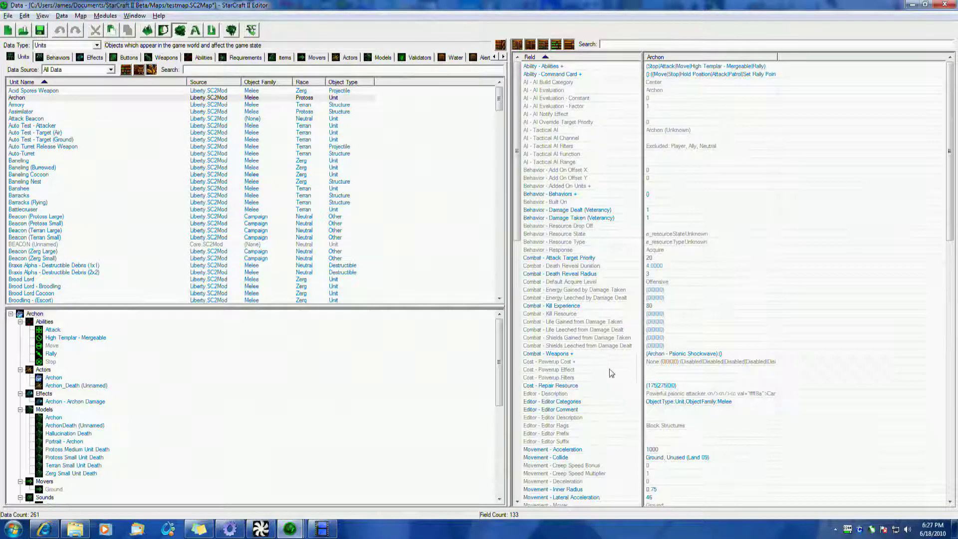
pyautogui.click(581, 195)
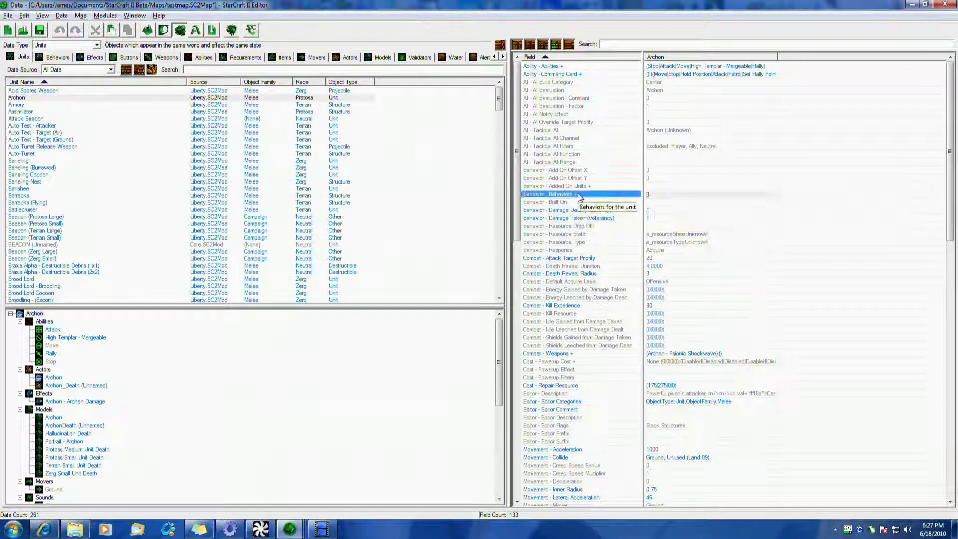
pyautogui.doubleClick(585, 196)
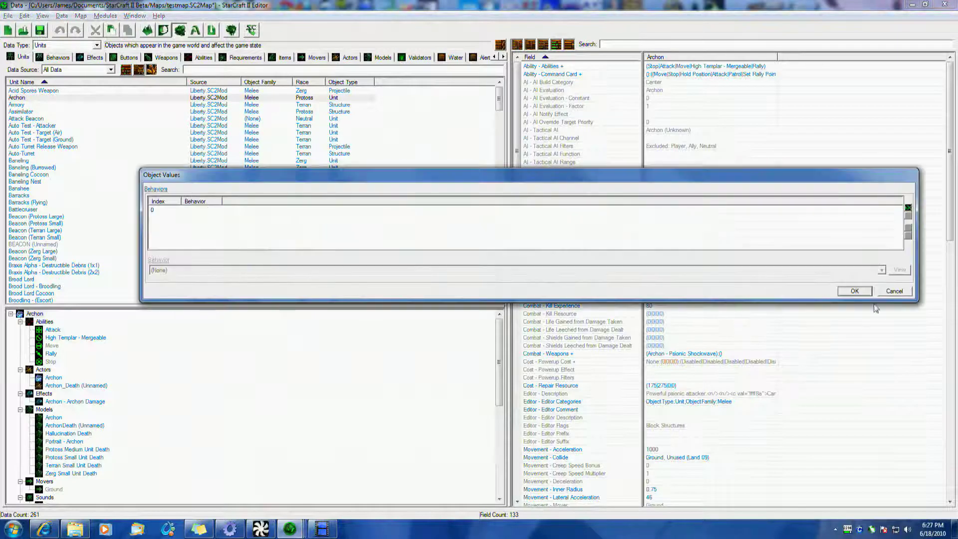
pyautogui.click(851, 290)
pyautogui.click(591, 74)
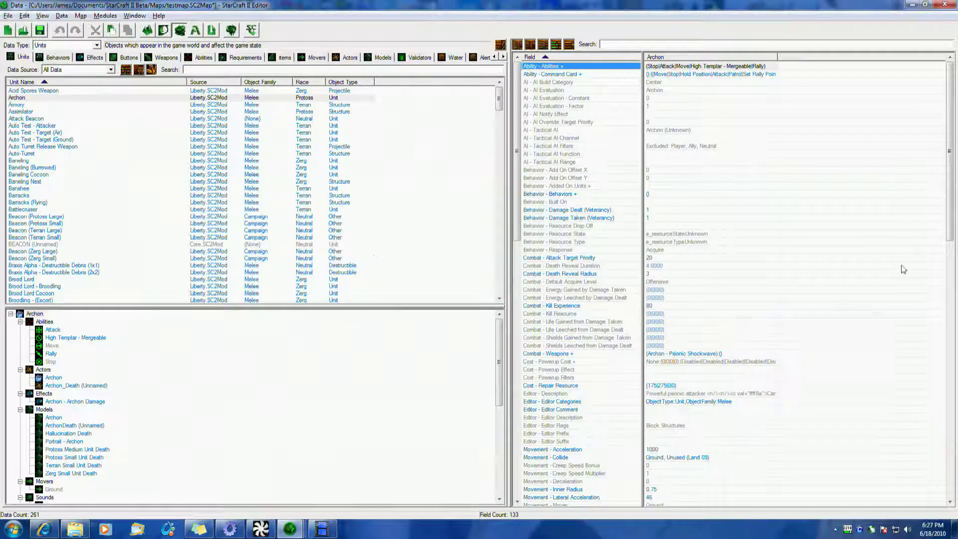
pyautogui.click(660, 75)
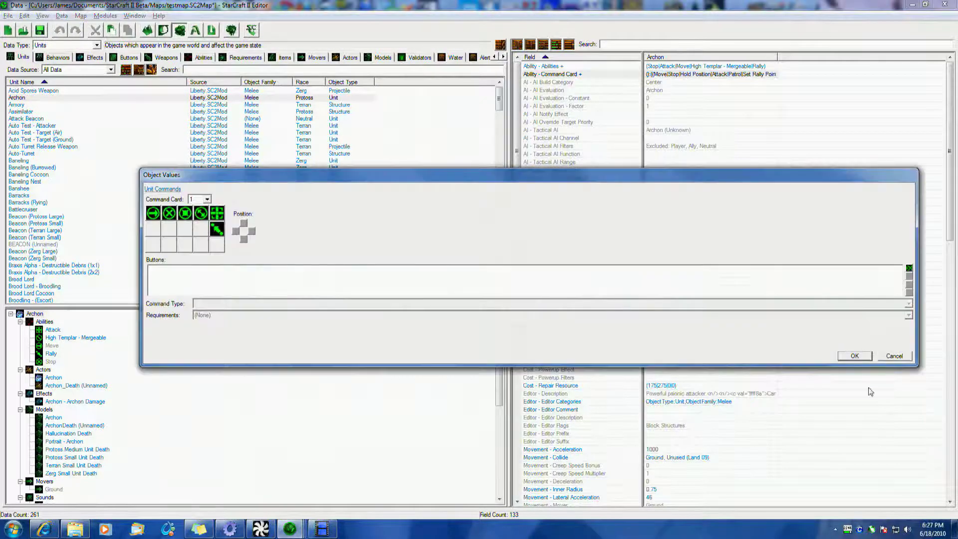
pyautogui.click(894, 356)
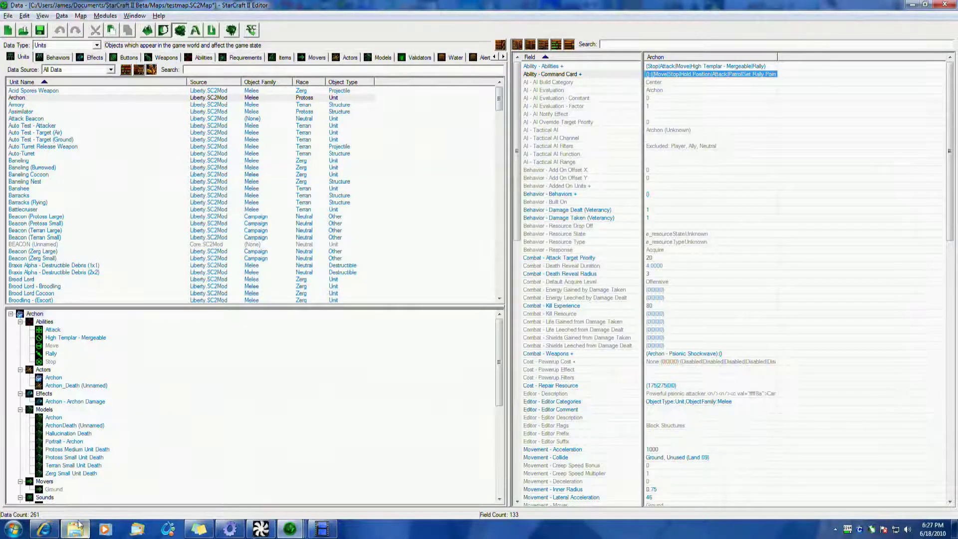
pyautogui.click(46, 530)
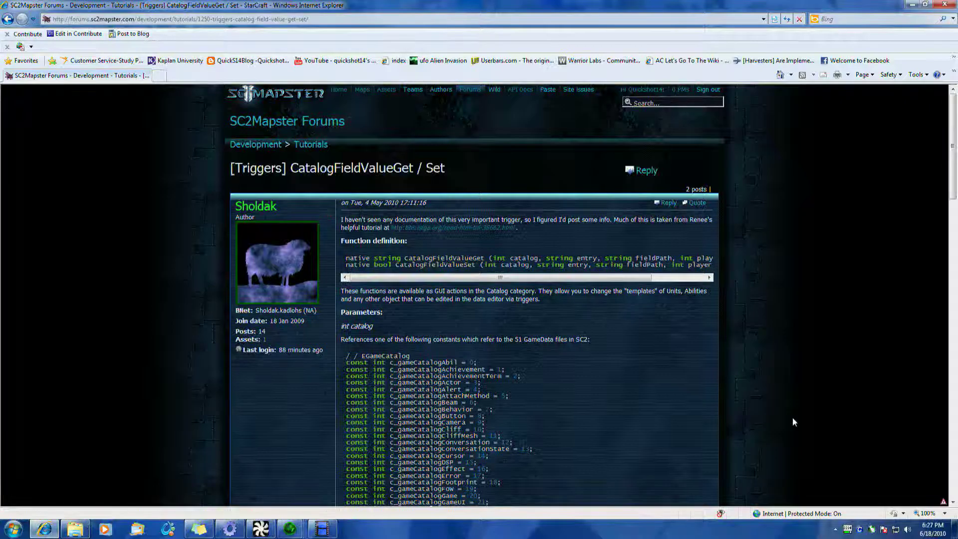
pyautogui.scroll(-5, 760, 420)
pyautogui.scroll(-10, 596, 384)
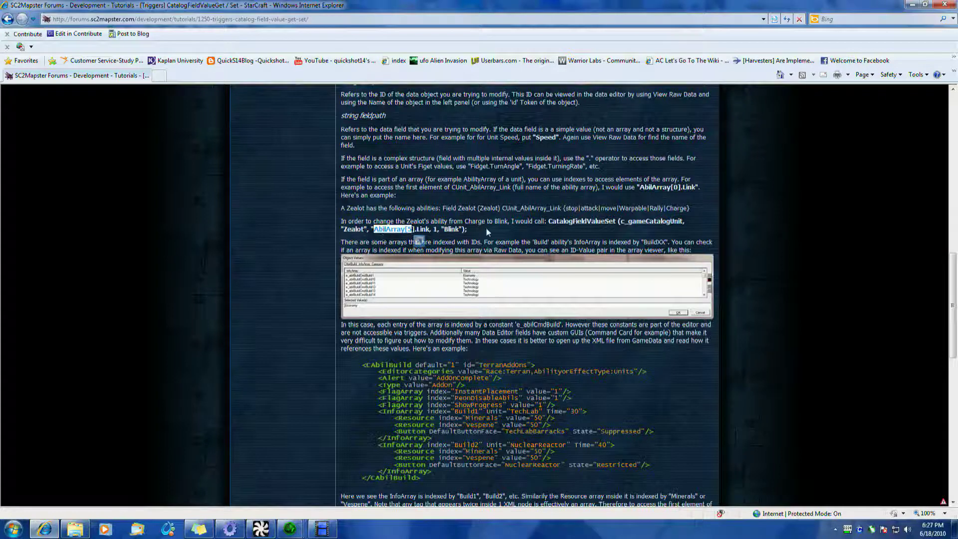
pyautogui.click(406, 229)
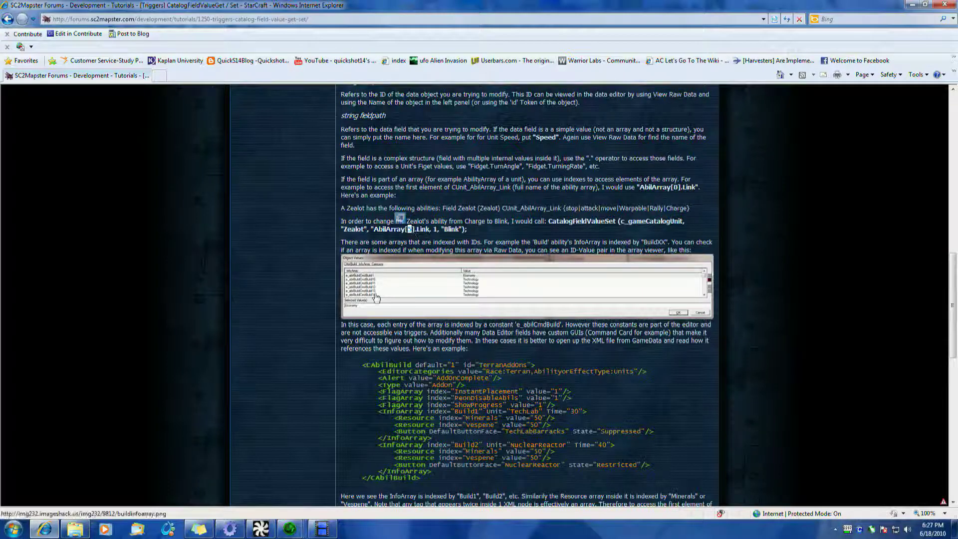
pyautogui.moveTo(416, 229); pyautogui.dragTo(435, 229)
pyautogui.click(450, 285)
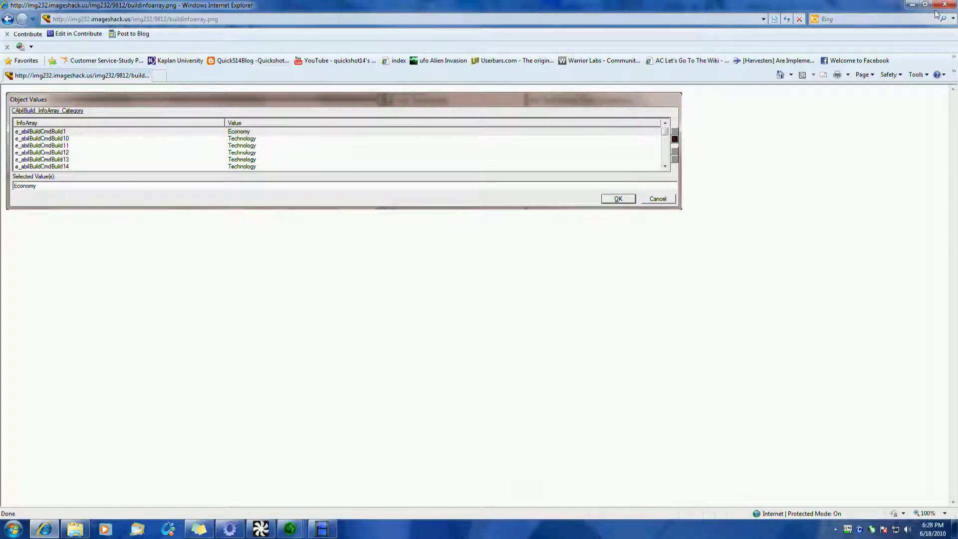
pyautogui.click(7, 19)
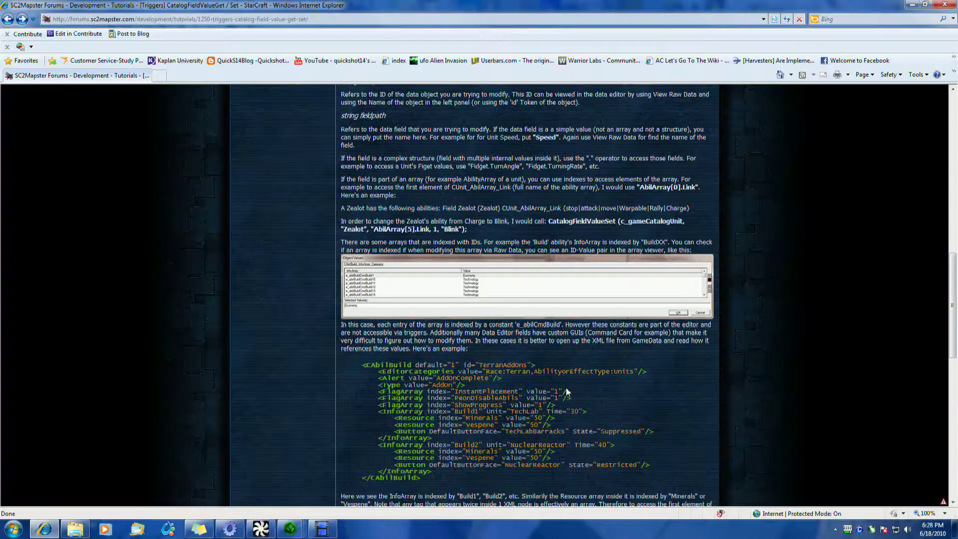
pyautogui.scroll(-2, 760, 405)
pyautogui.scroll(-2, 689, 402)
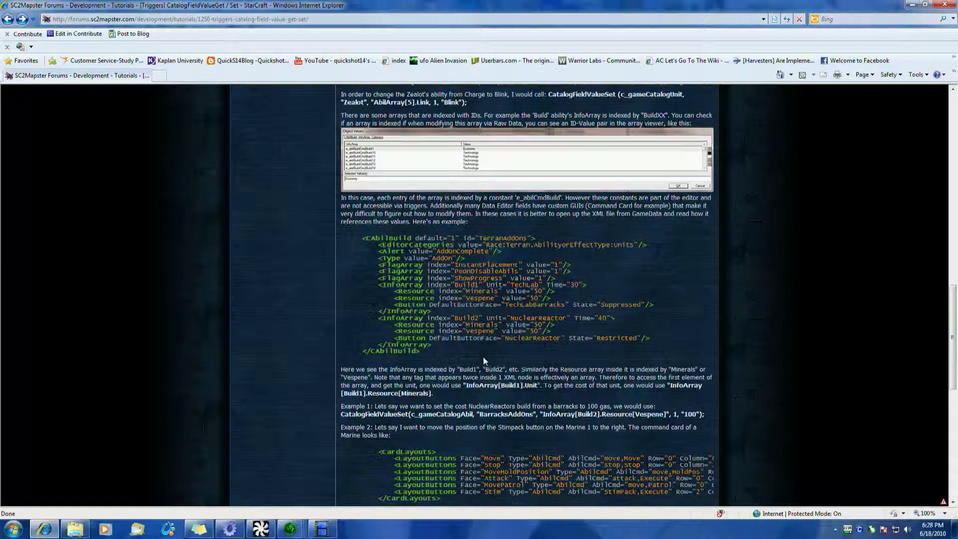
pyautogui.scroll(-5, 483, 357)
pyautogui.scroll(2, 482, 358)
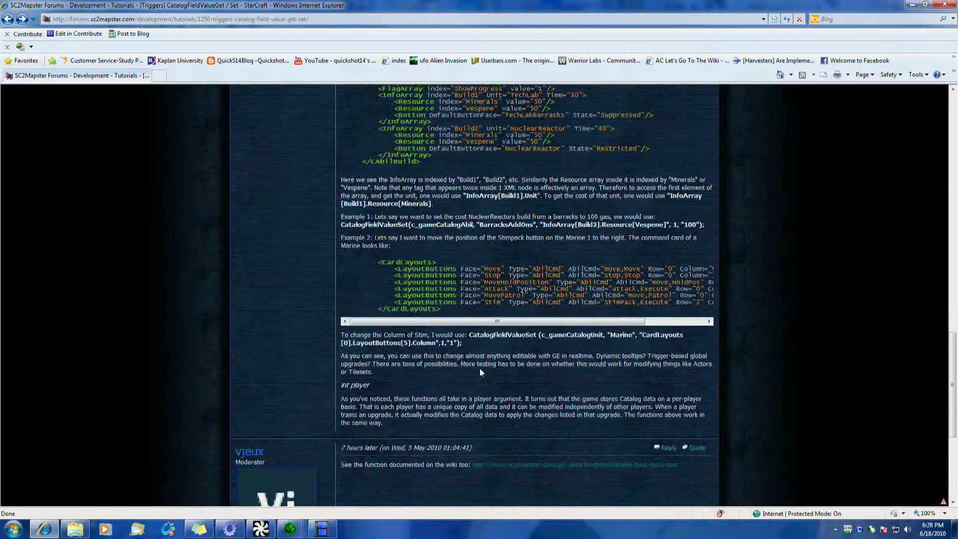
pyautogui.scroll(5, 489, 446)
pyautogui.scroll(5, 765, 175)
pyautogui.hotkey('alt', 'Tab')
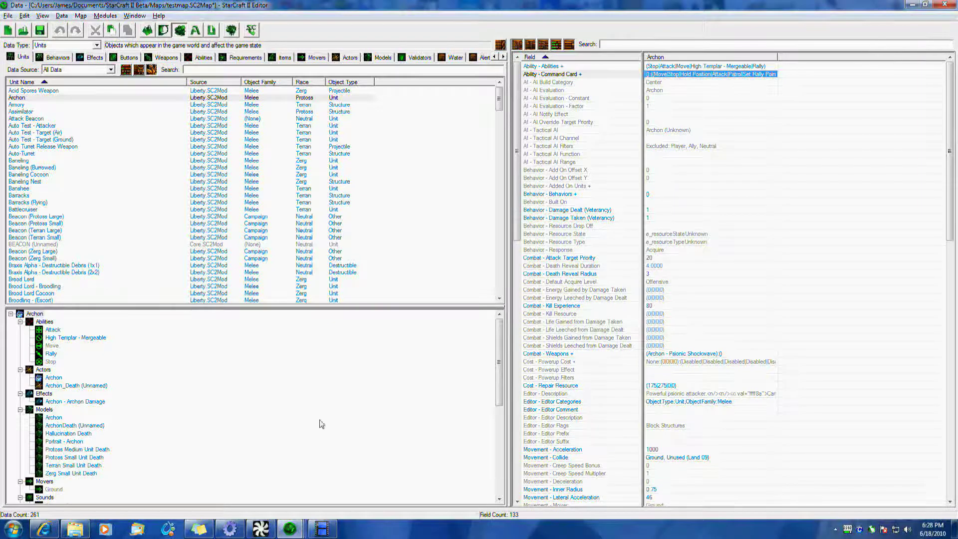
# - Select the new Catalog action's Field Path parameter in Triggers
pyautogui.click(294, 528)
pyautogui.click(337, 468)
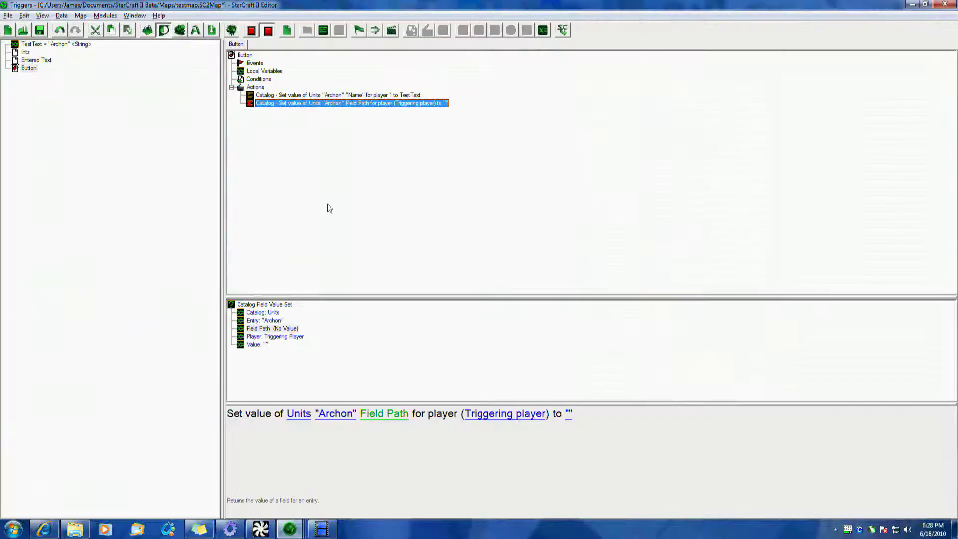
pyautogui.click(264, 330)
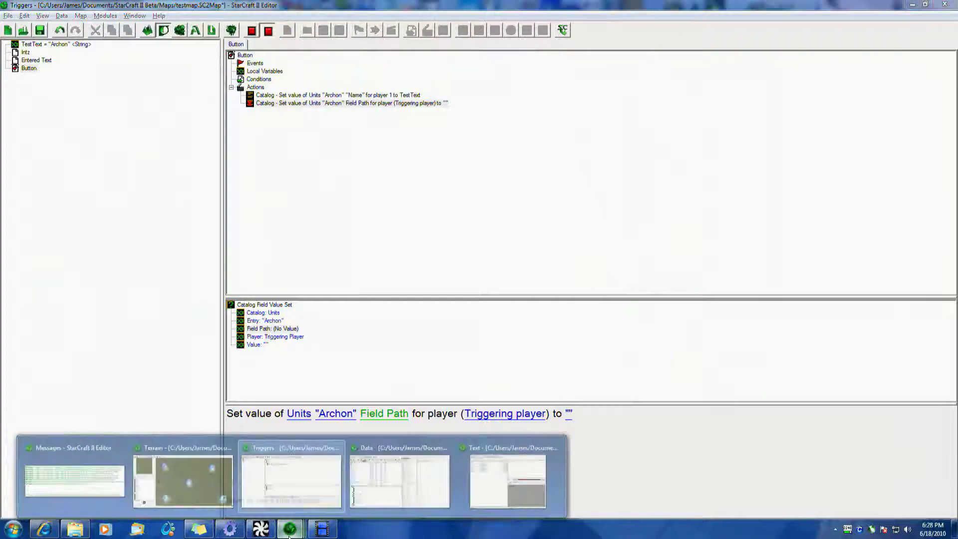
# - In the Data editor, identify Stats - Life Maximum's raw name CUnit_LifeMax
pyautogui.click(290, 528)
pyautogui.moveTo(399, 475)
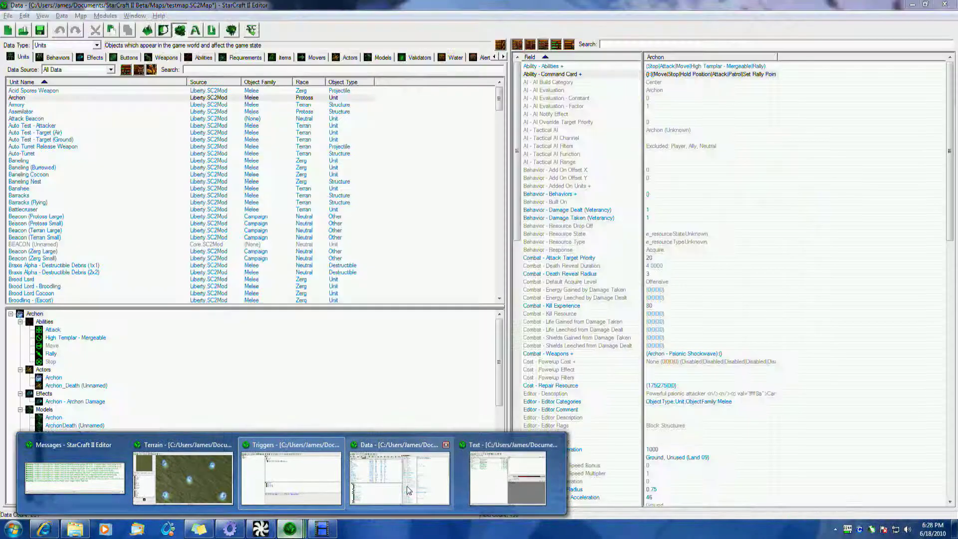
pyautogui.click(406, 485)
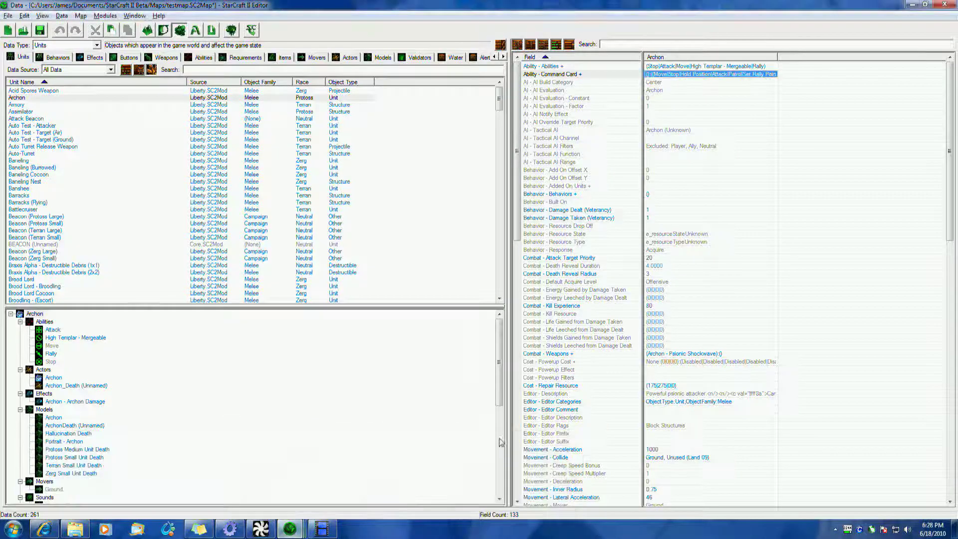
pyautogui.click(704, 281)
pyautogui.scroll(-6, 695, 292)
pyautogui.scroll(-2, 695, 292)
pyautogui.scroll(-2, 696, 292)
pyautogui.scroll(-1, 695, 292)
pyautogui.scroll(-3, 696, 294)
pyautogui.scroll(-2, 694, 294)
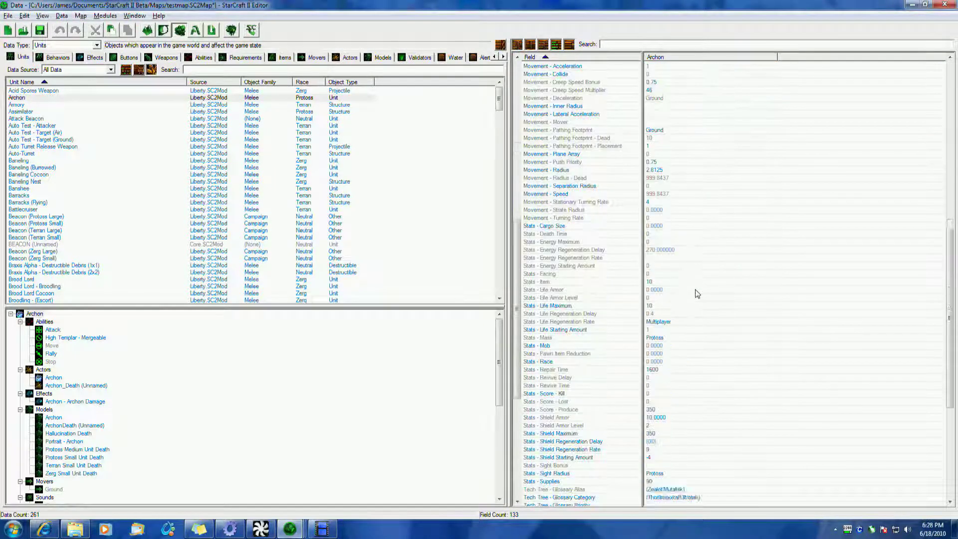
pyautogui.scroll(-3, 696, 294)
pyautogui.click(565, 235)
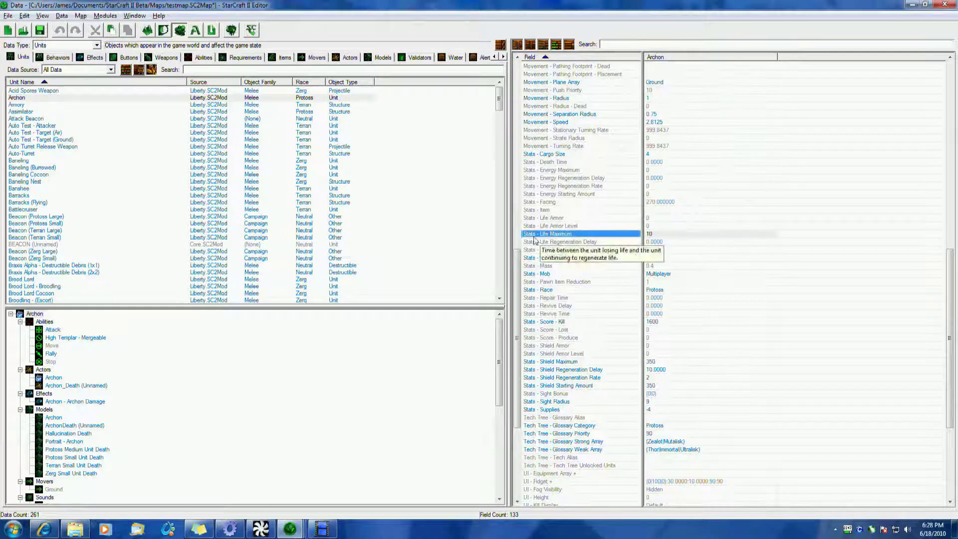
pyautogui.hotkey('ctrl', 'd')
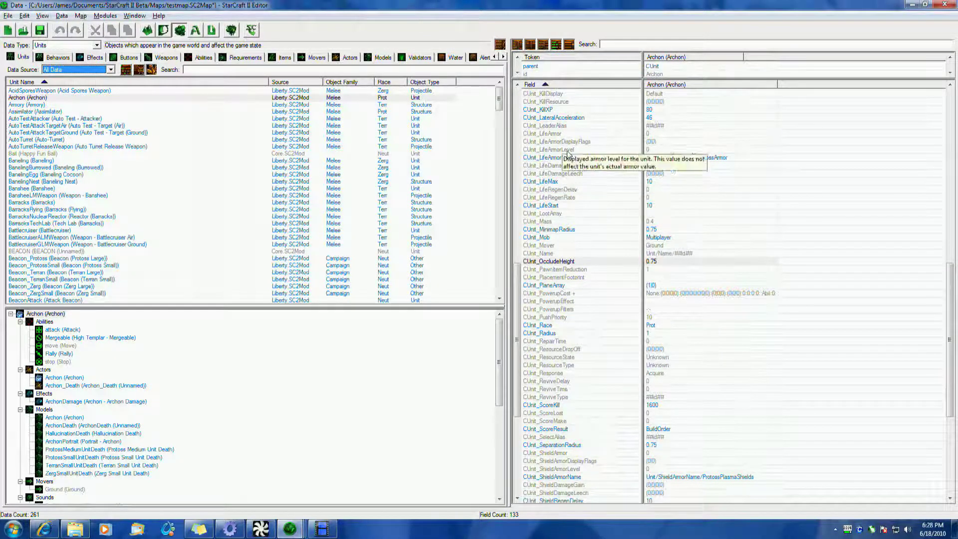
pyautogui.click(569, 181)
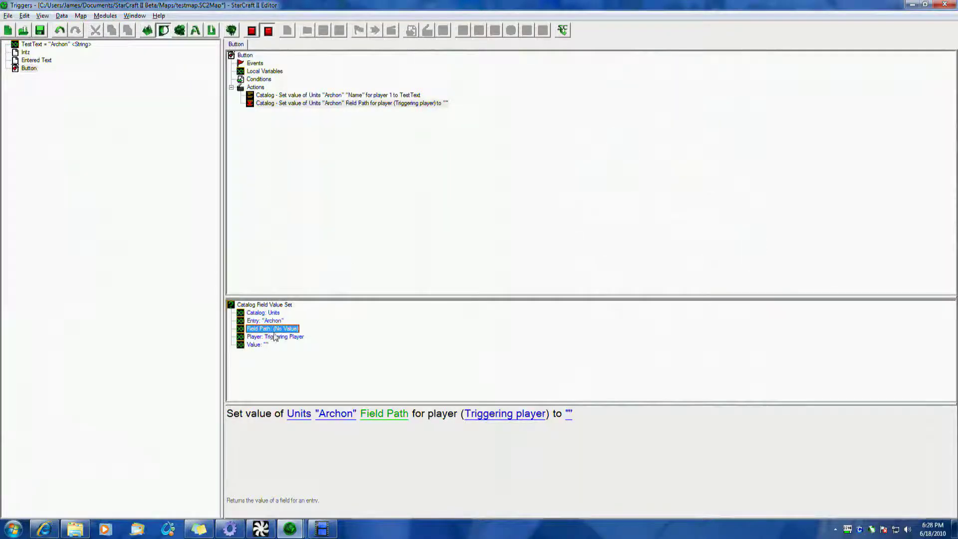
# - Set the second Catalog action's field path to LifeMax for player 1
pyautogui.doubleClick(277, 333)
pyautogui.write('LifeMax')
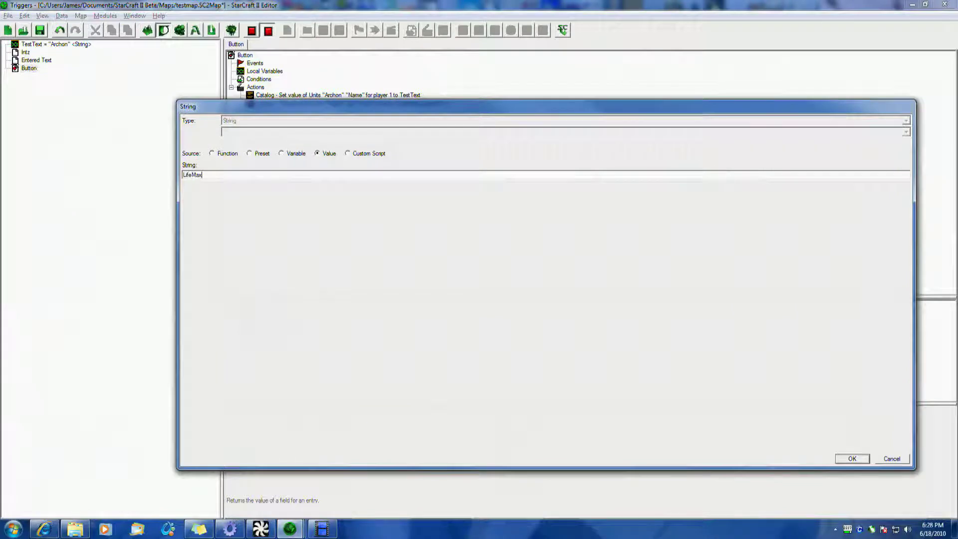
pyautogui.press('Return')
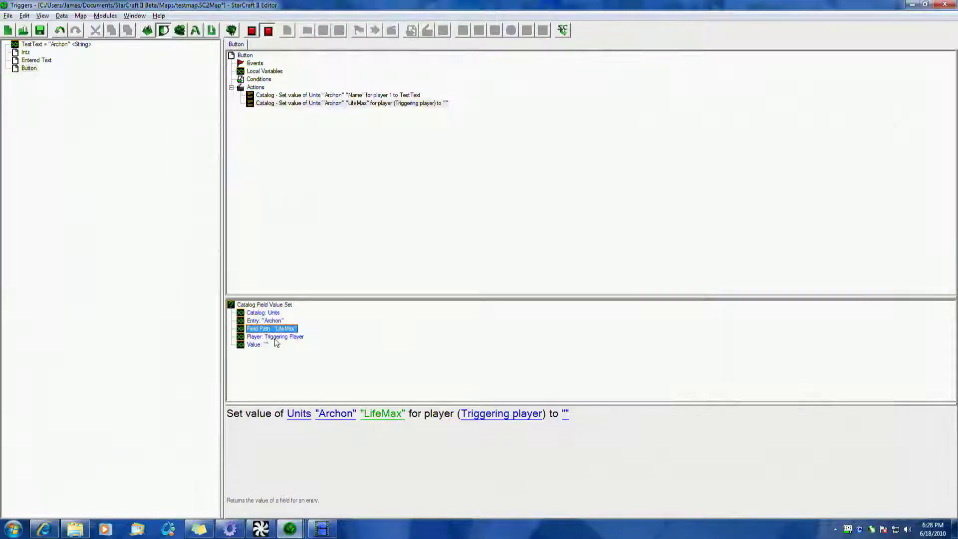
pyautogui.doubleClick(277, 343)
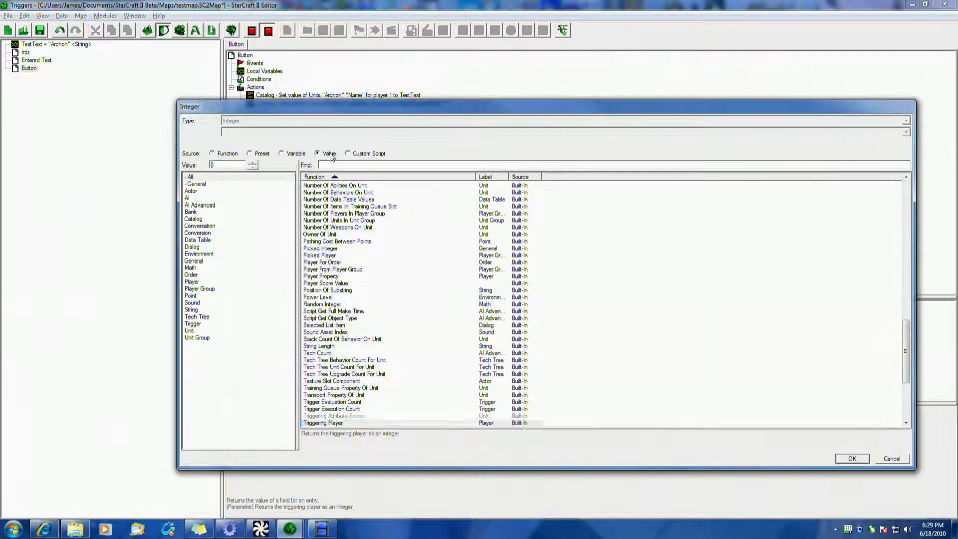
pyautogui.click(329, 155)
pyautogui.press('Return')
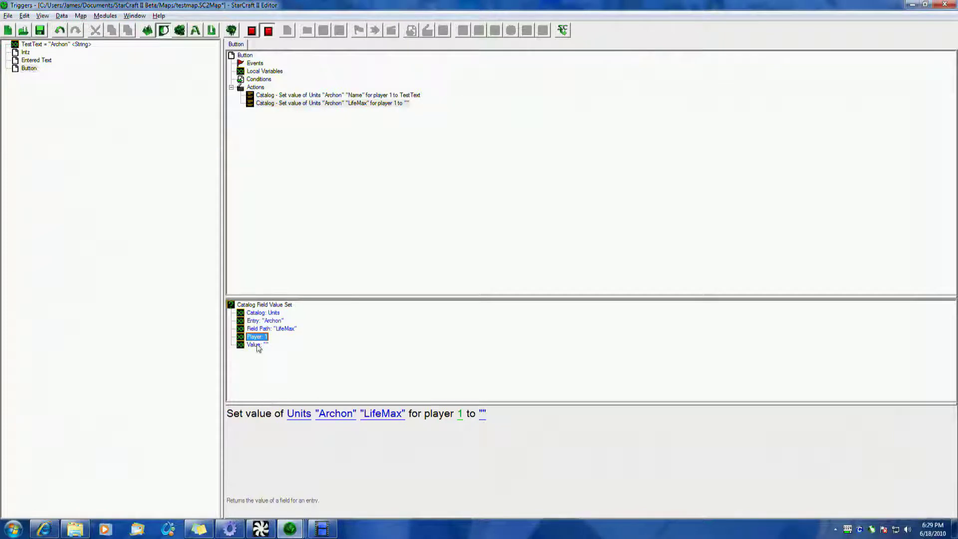
# - Set the LifeMax value to 1000 and launch the map in a test game
pyautogui.doubleClick(257, 344)
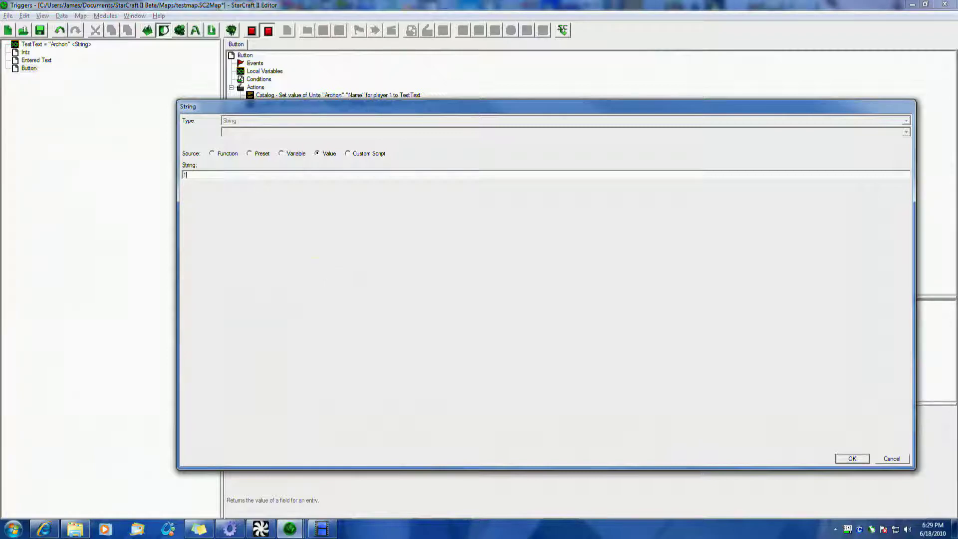
pyautogui.write('000')
pyautogui.press('Return')
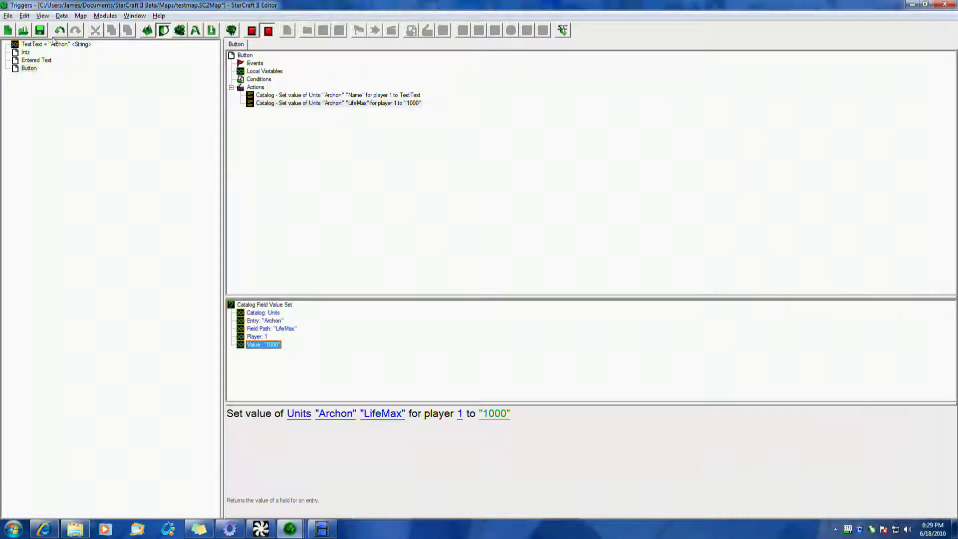
pyautogui.press('super+d')
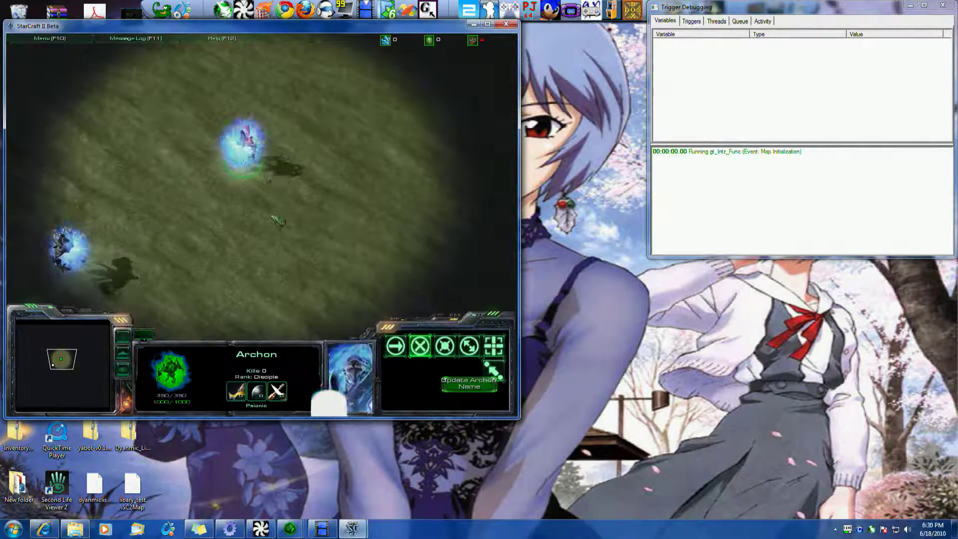
# - Quit the running test game and return to the editor
pyautogui.click(507, 25)
pyautogui.click(227, 205)
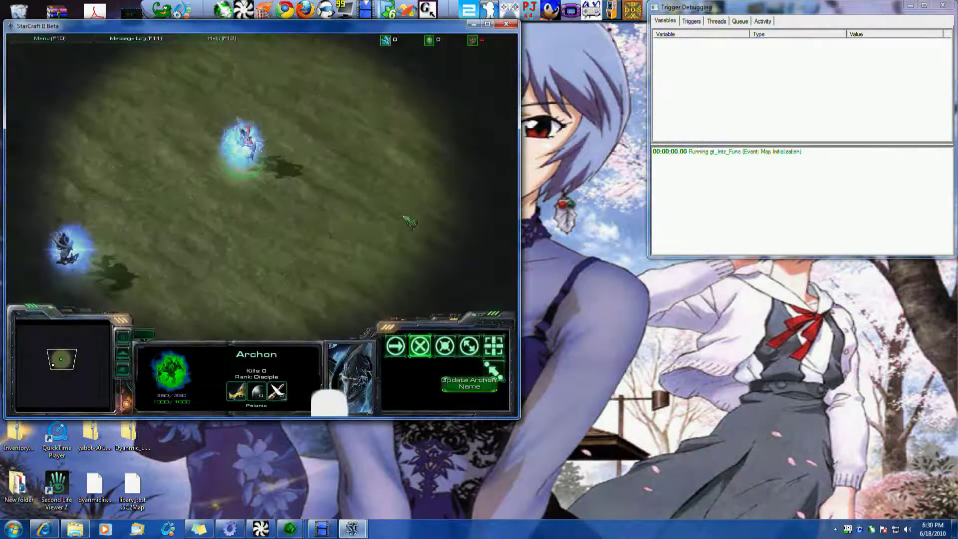
pyautogui.moveTo(321, 529)
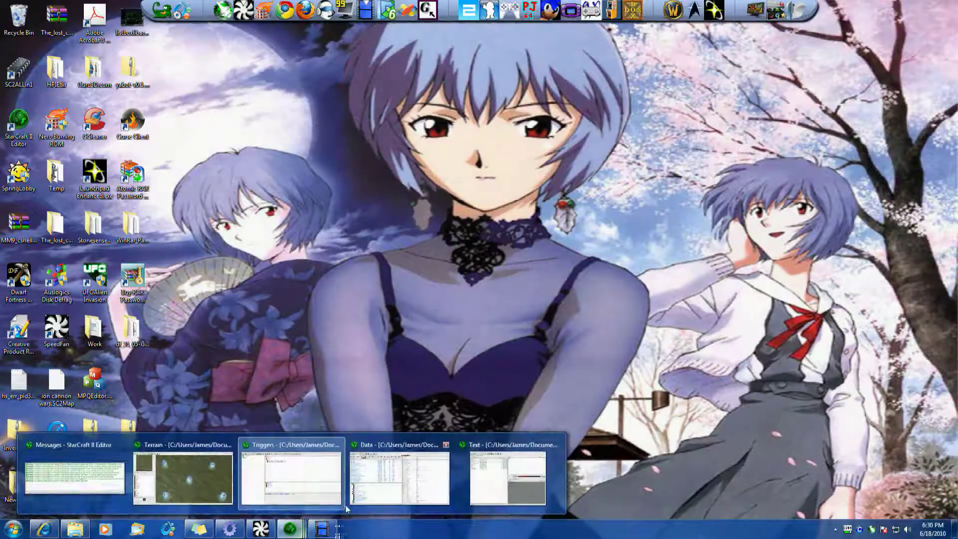
# - Return to the trigger editor and inspect the LifeMax Catalog action
pyautogui.click(287, 489)
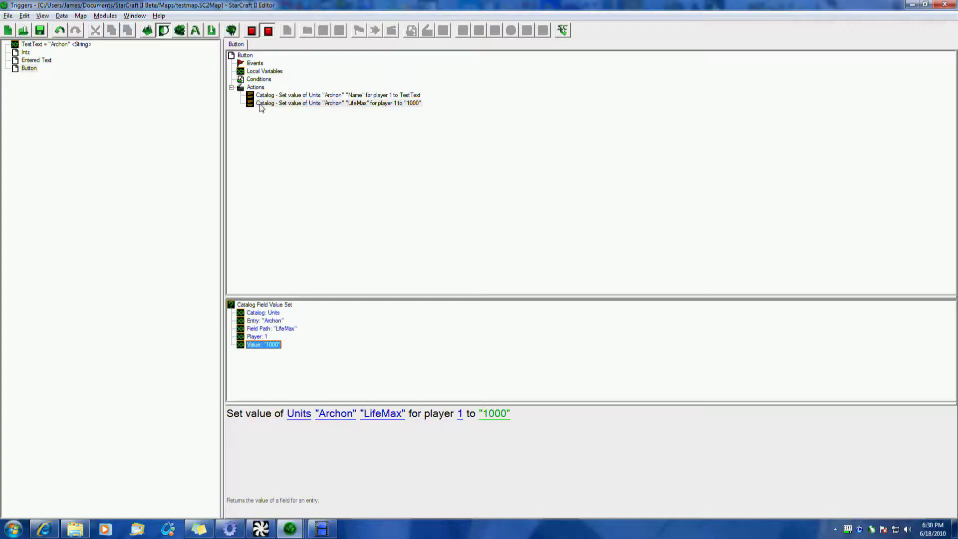
pyautogui.click(261, 104)
pyautogui.rightClick(261, 103)
pyautogui.press('Escape')
pyautogui.press('Escape')
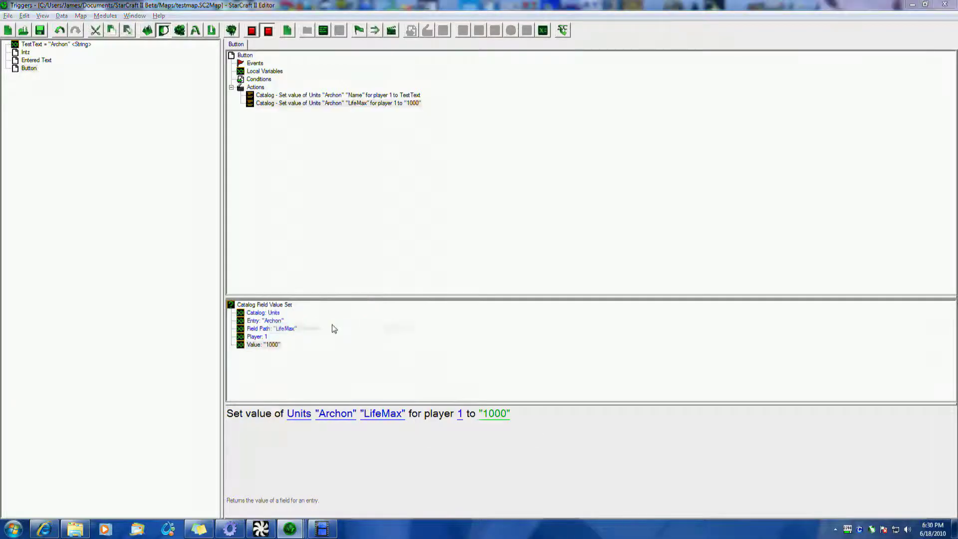
pyautogui.doubleClick(279, 103)
pyautogui.click(748, 466)
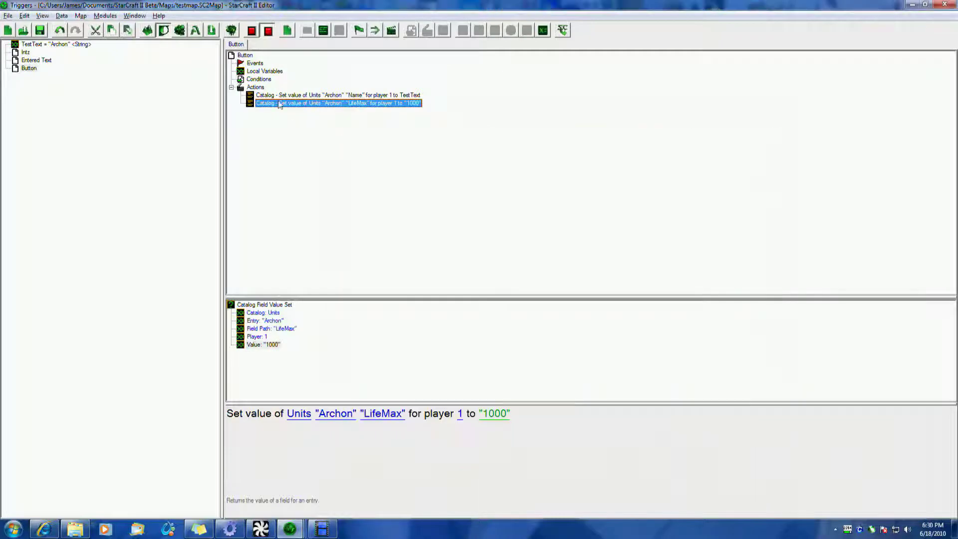
# - Add a new local variable, Untitled Variable 001, to the Button trigger
pyautogui.click(261, 73)
pyautogui.rightClick(260, 72)
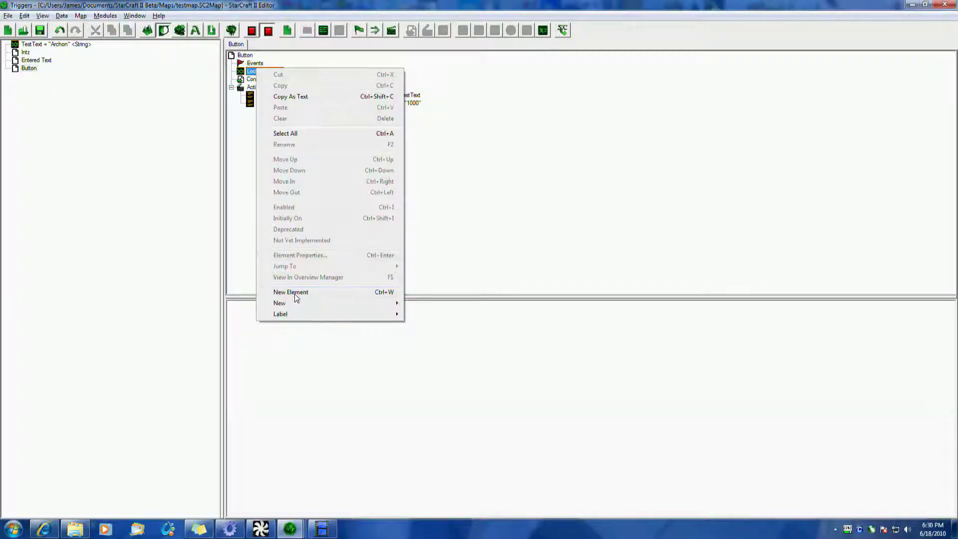
pyautogui.click(295, 292)
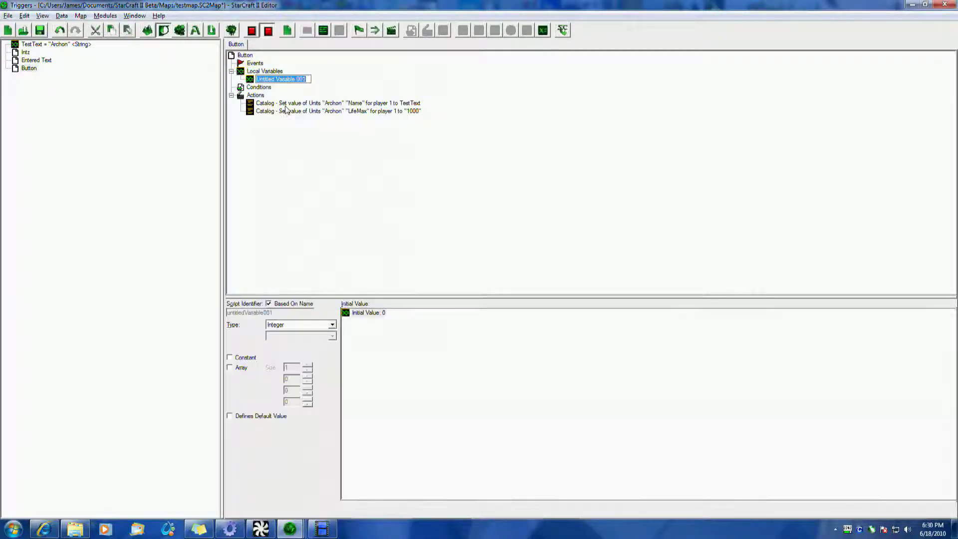
pyautogui.click(295, 325)
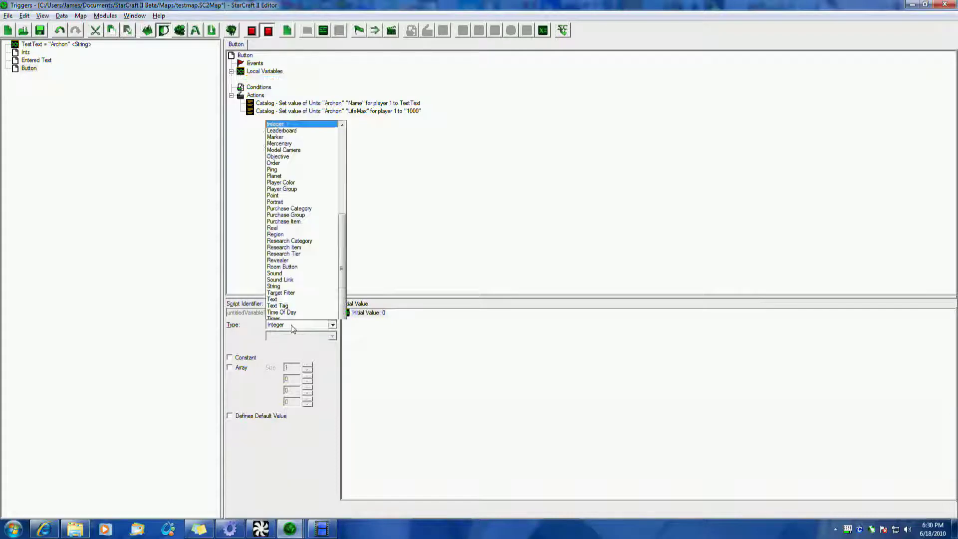
# - Add a Set Variable action after the LifeMax Catalog action
pyautogui.click(273, 111)
pyautogui.rightClick(273, 112)
pyautogui.click(323, 332)
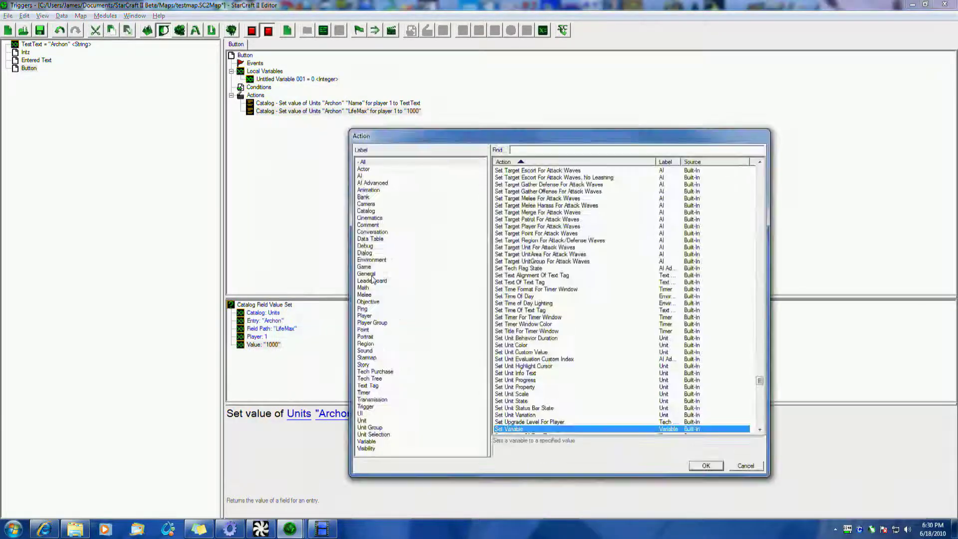
pyautogui.click(367, 212)
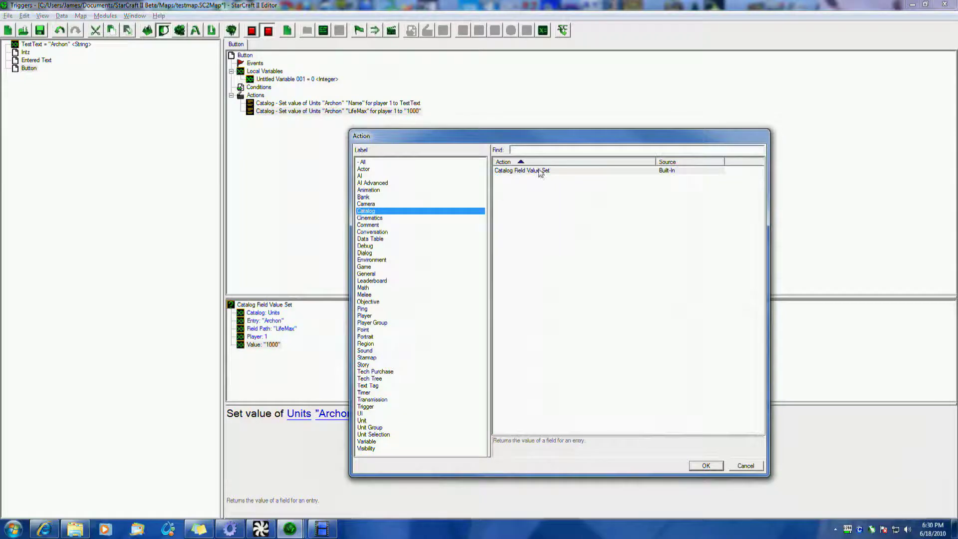
pyautogui.click(538, 173)
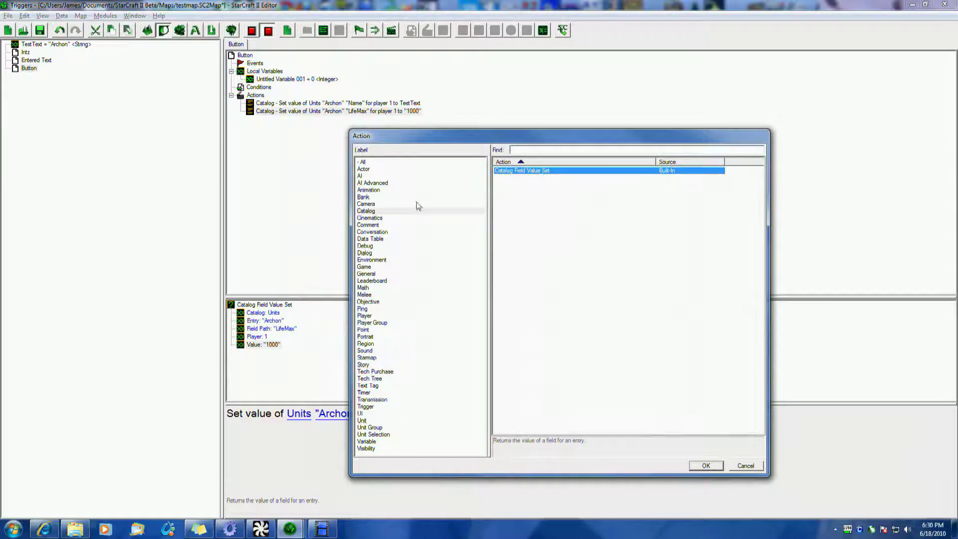
pyautogui.click(366, 442)
pyautogui.click(514, 186)
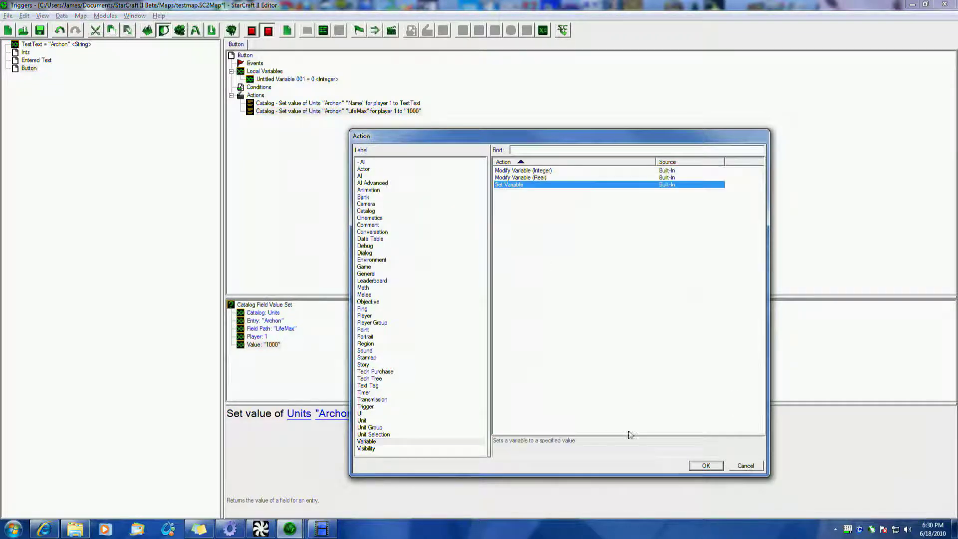
pyautogui.click(697, 467)
# - Target Untitled Variable 001, trying Catalog Field Value Count as the value before backing out
pyautogui.doubleClick(262, 320)
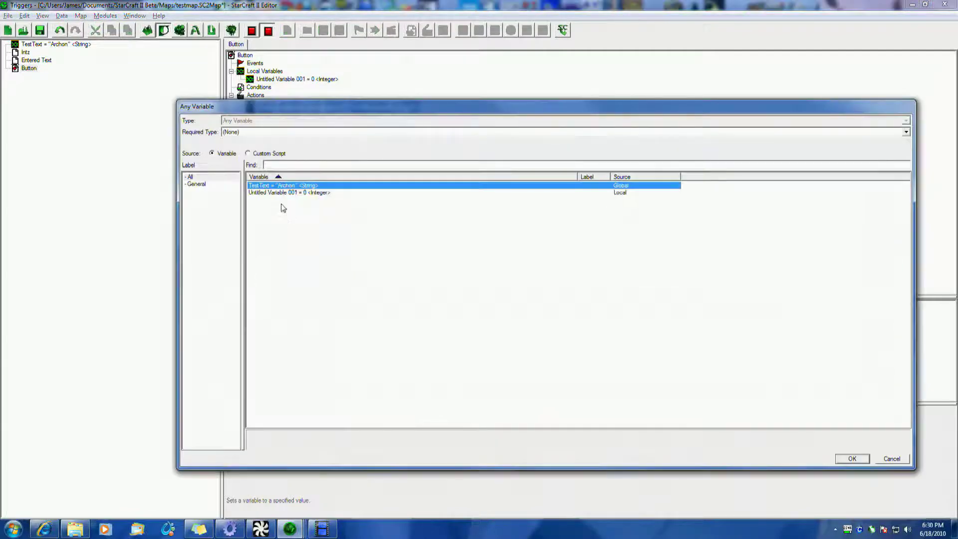
pyautogui.doubleClick(283, 192)
pyautogui.doubleClick(273, 322)
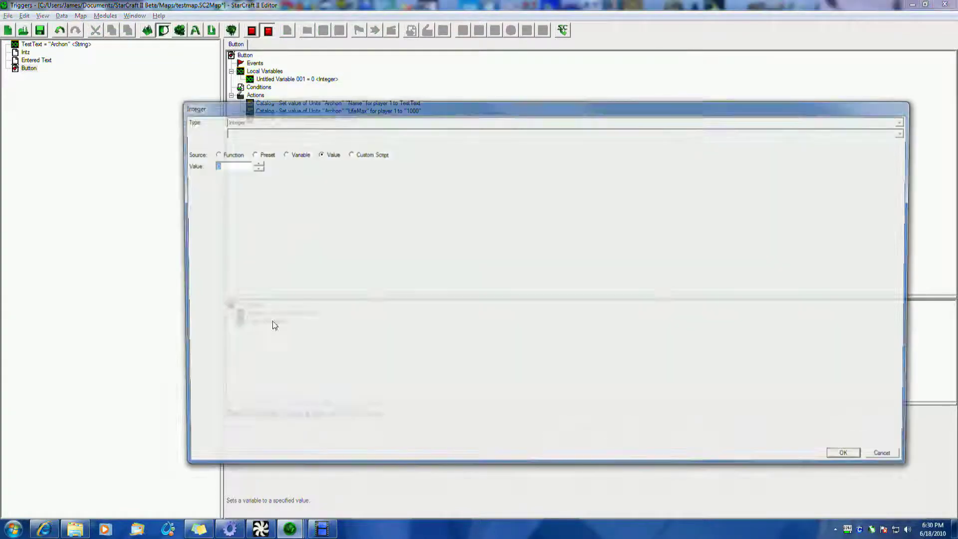
pyautogui.click(212, 153)
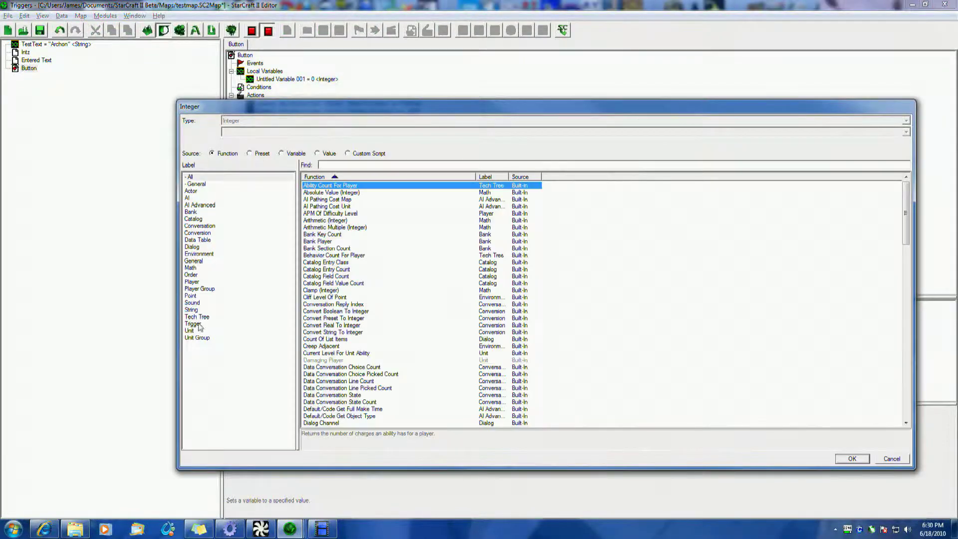
pyautogui.click(197, 218)
pyautogui.click(327, 207)
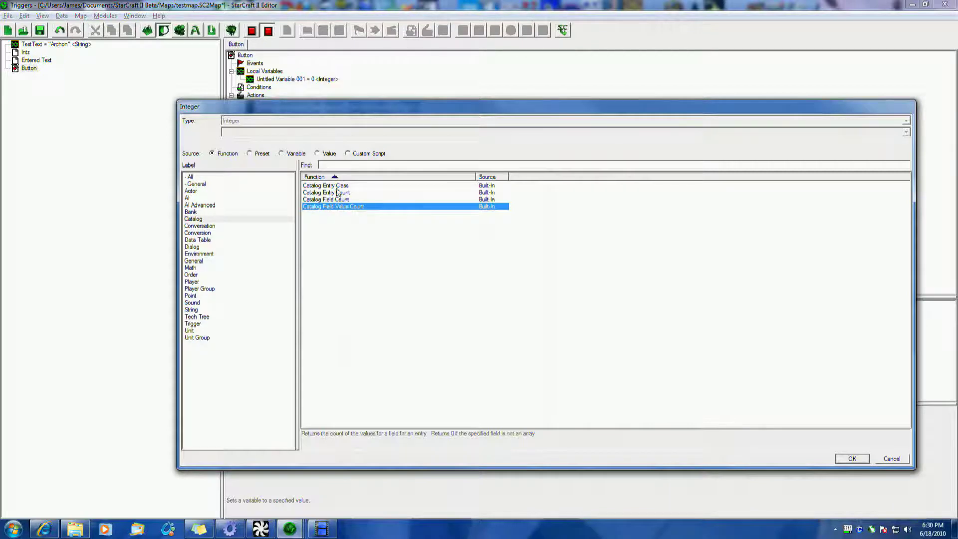
pyautogui.click(891, 458)
# - Change Untitled Variable 001's type to String
pyautogui.click(296, 78)
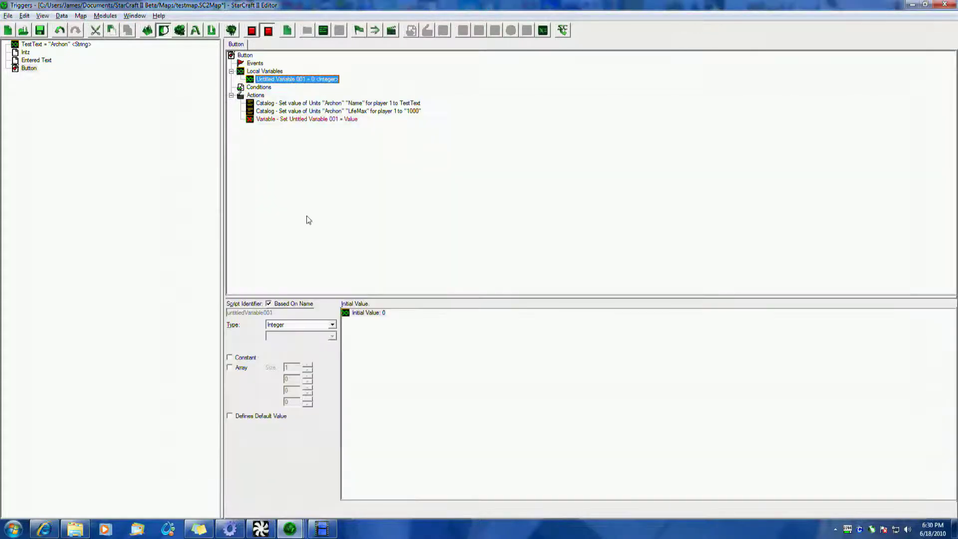
pyautogui.click(319, 329)
pyautogui.scroll(-4, 300, 247)
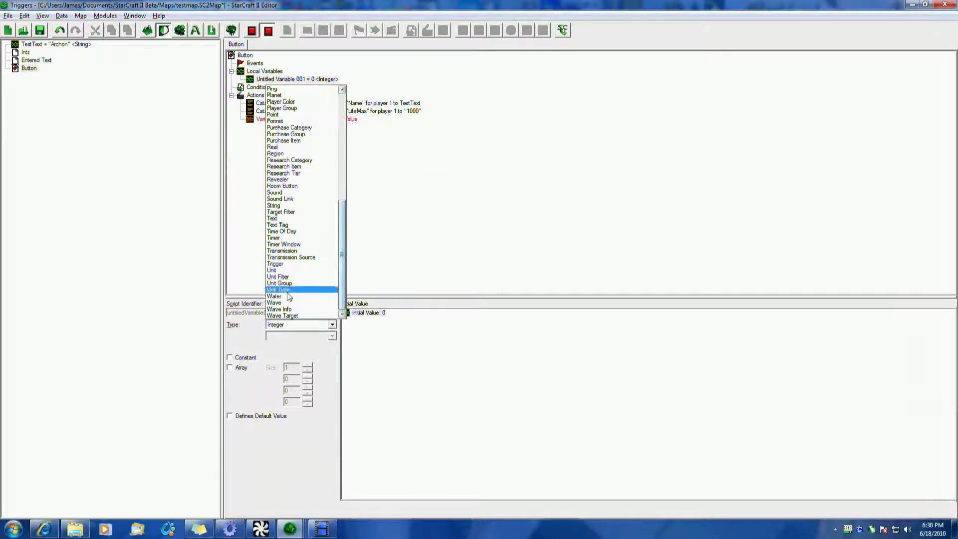
pyautogui.click(283, 206)
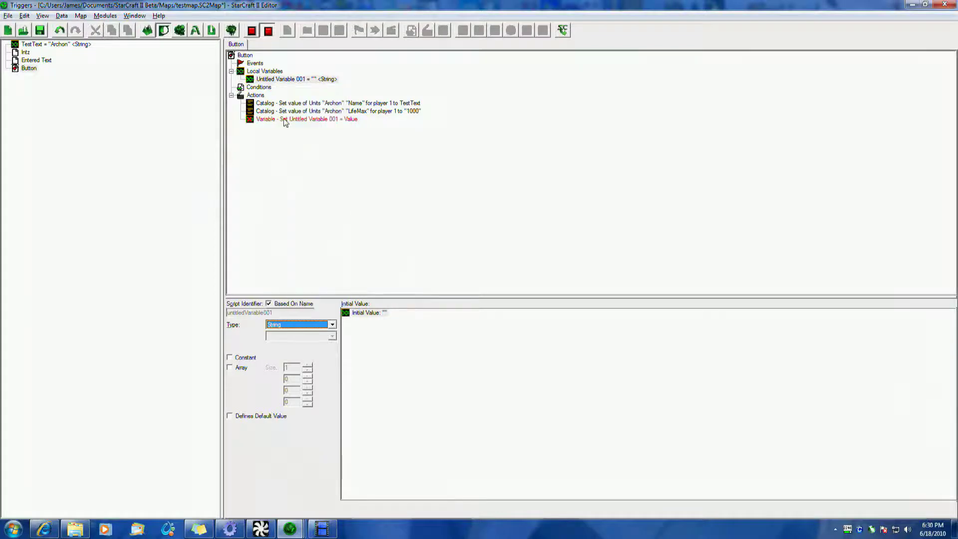
# - Assign the Catalog Entry Get function as the Set Variable action's value
pyautogui.click(285, 120)
pyautogui.doubleClick(274, 324)
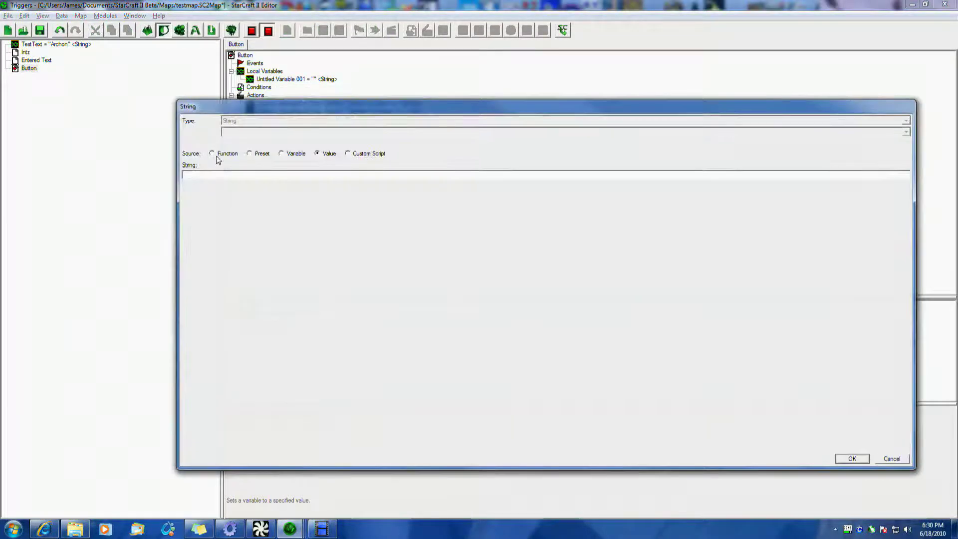
pyautogui.click(203, 206)
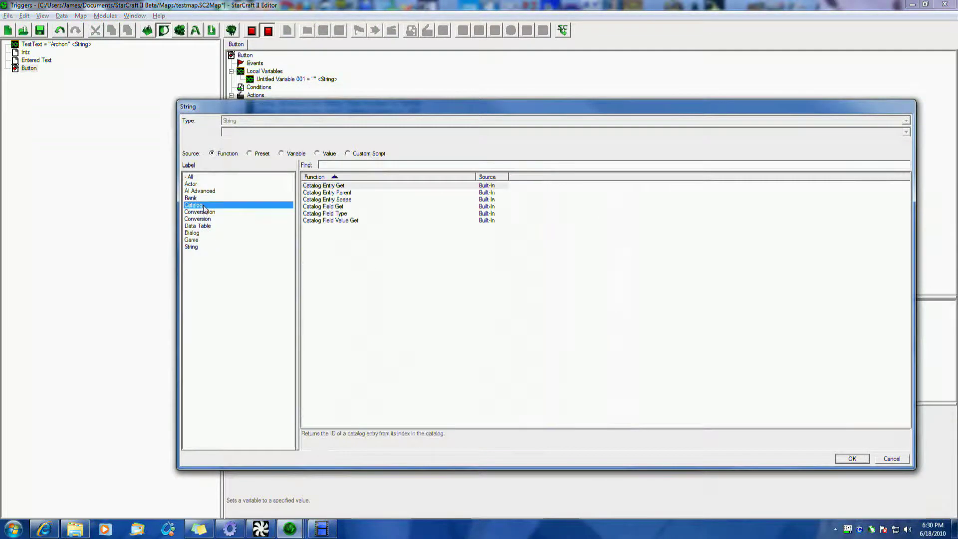
pyautogui.click(338, 186)
pyautogui.doubleClick(339, 185)
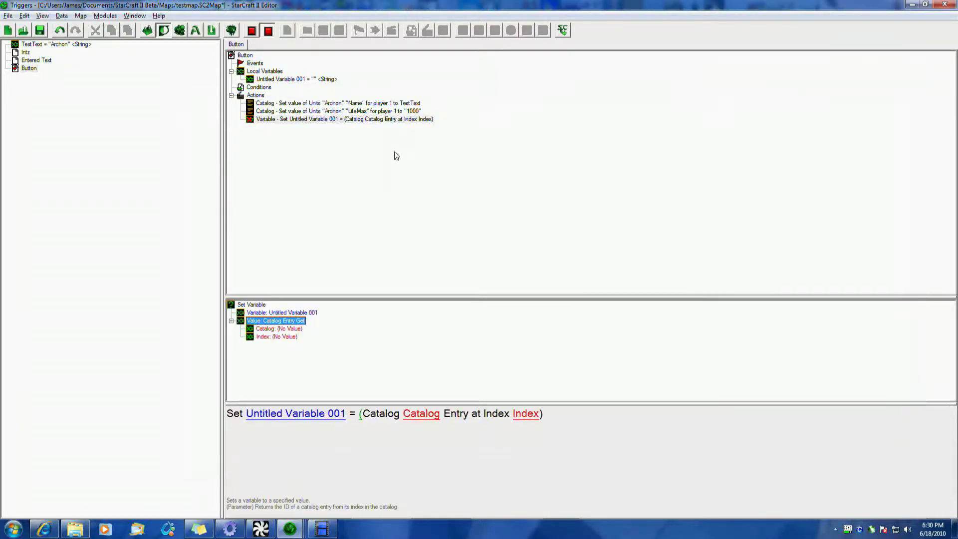